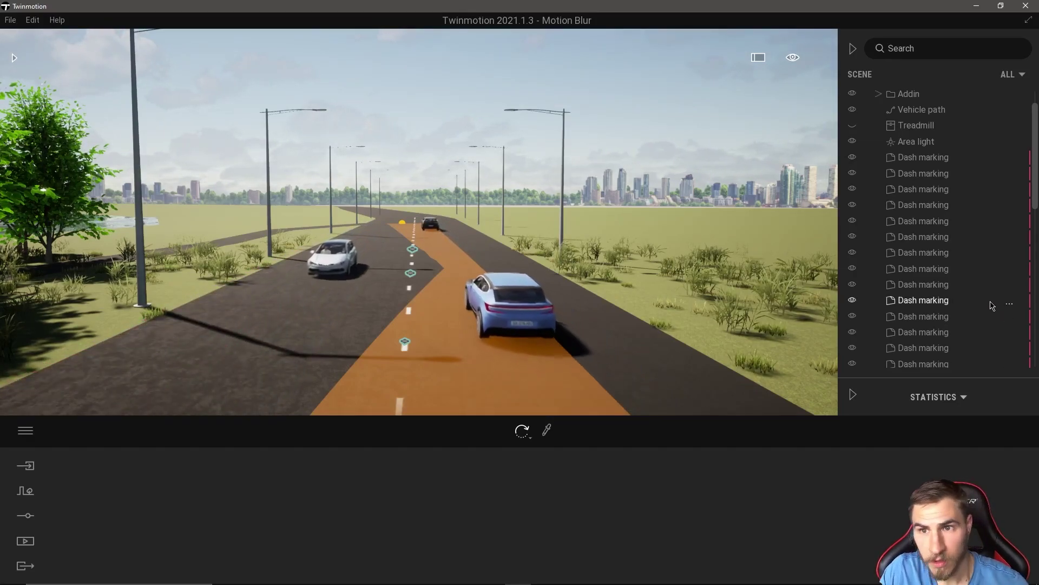
Confirm Motion blur is on in the export settings, then return to the export list with Image1 queued
{"action": "left_click", "coordinate": [22, 539]}
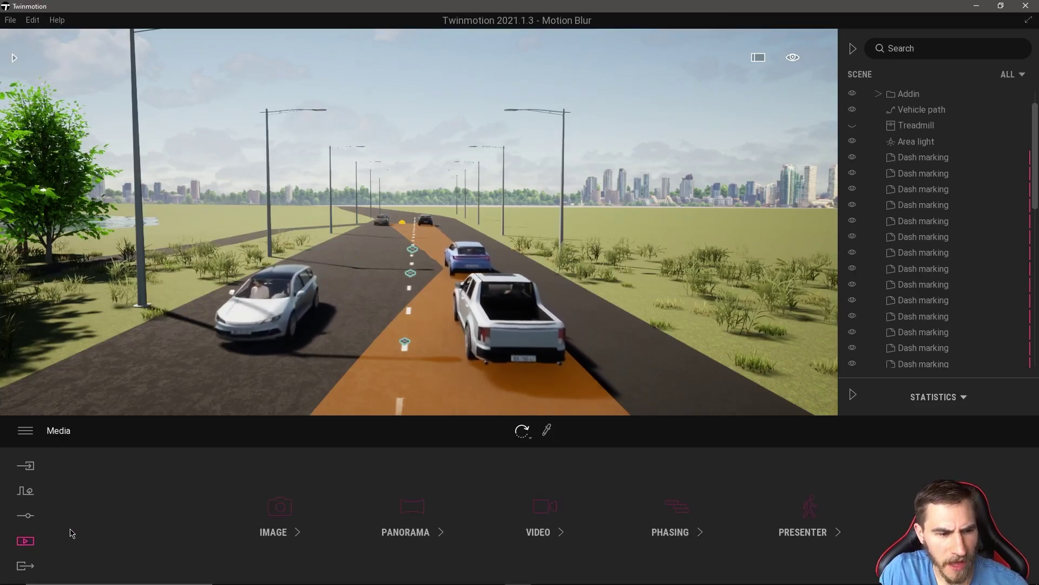
{"action": "left_click", "coordinate": [26, 565]}
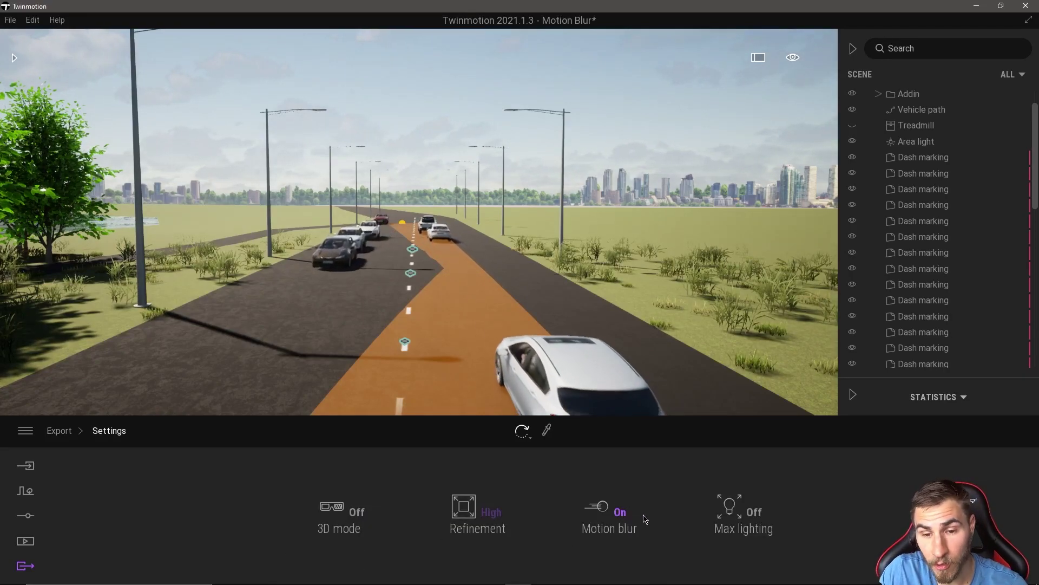
{"action": "left_click", "coordinate": [628, 515]}
{"action": "left_click", "coordinate": [611, 524]}
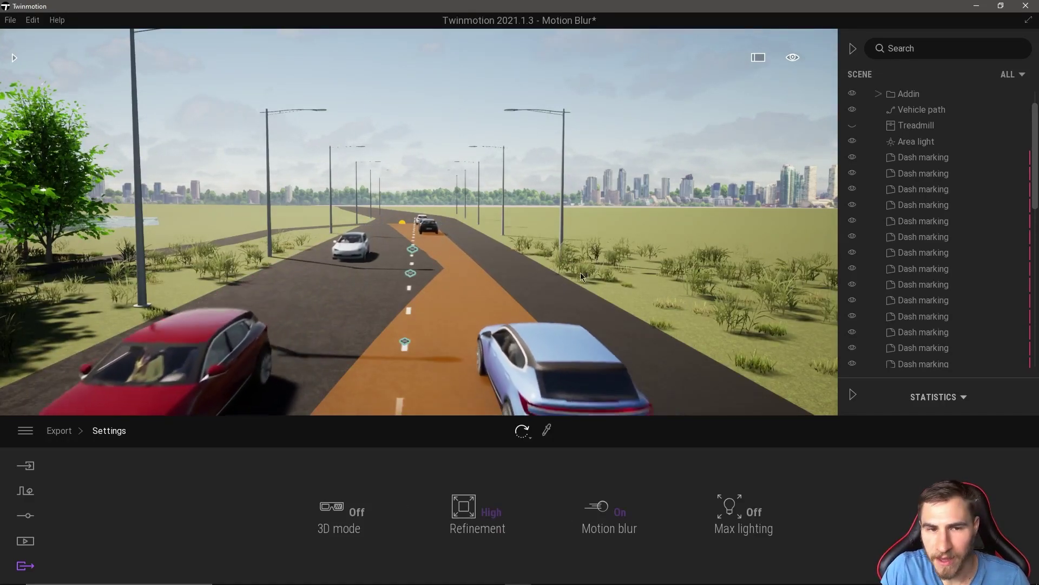
{"action": "left_click", "coordinate": [59, 430]}
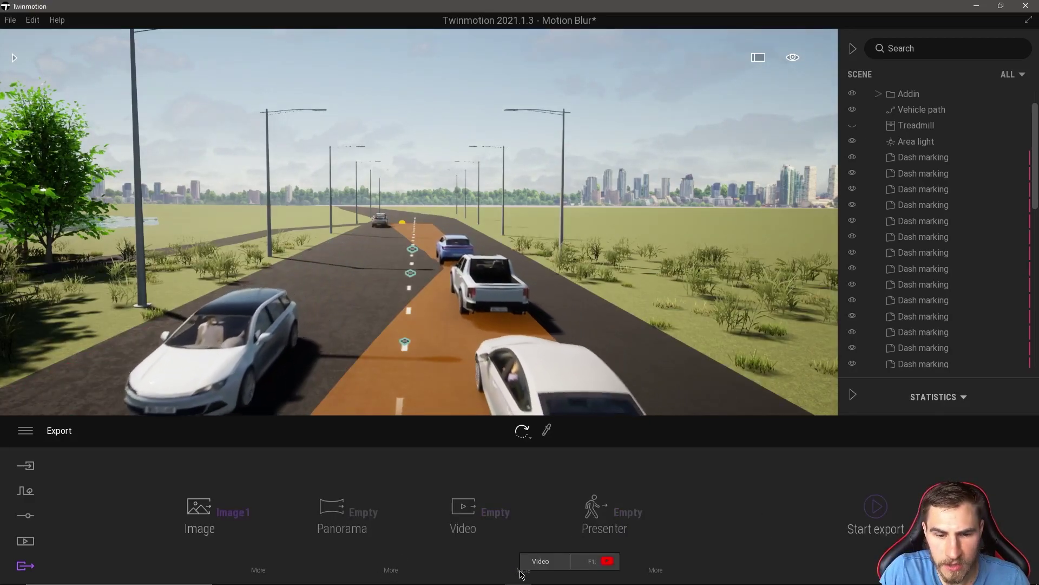
Create a Video1 clip of the road and select all its clips, including Part01, for export
{"action": "left_click", "coordinate": [31, 541]}
{"action": "left_click", "coordinate": [117, 506]}
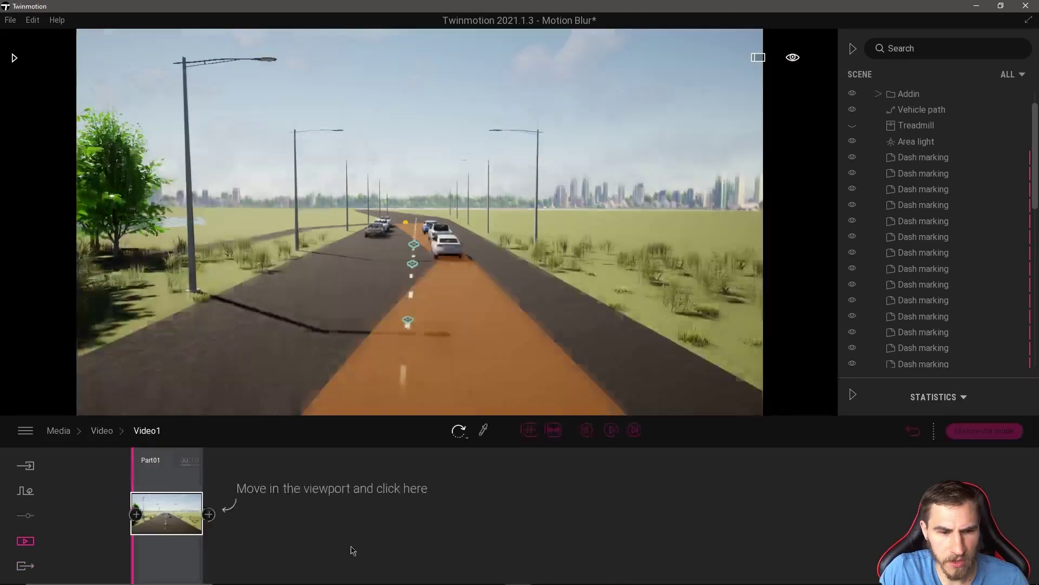
{"action": "left_click", "coordinate": [25, 567]}
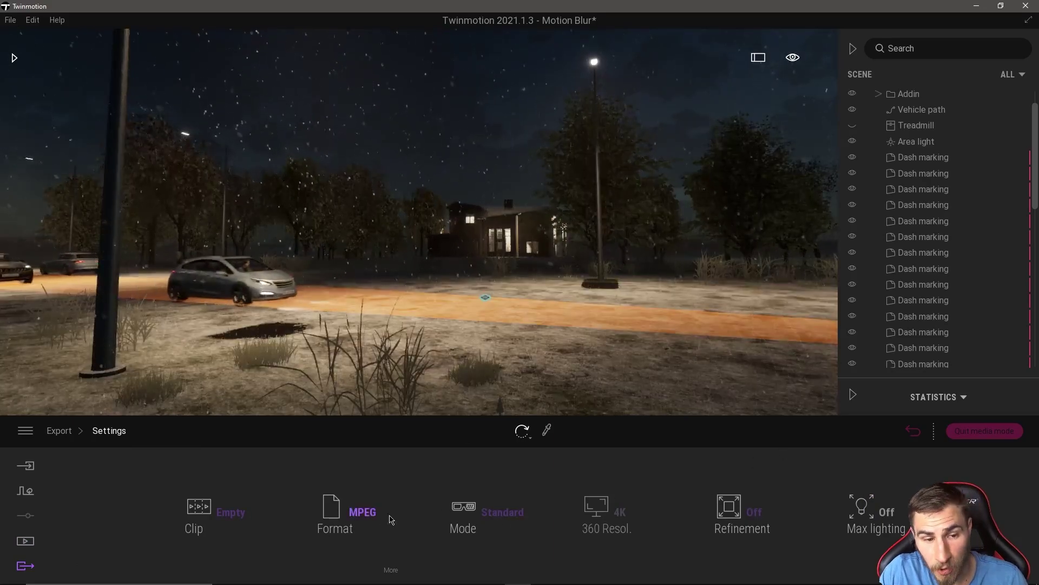
{"action": "left_click", "coordinate": [222, 522]}
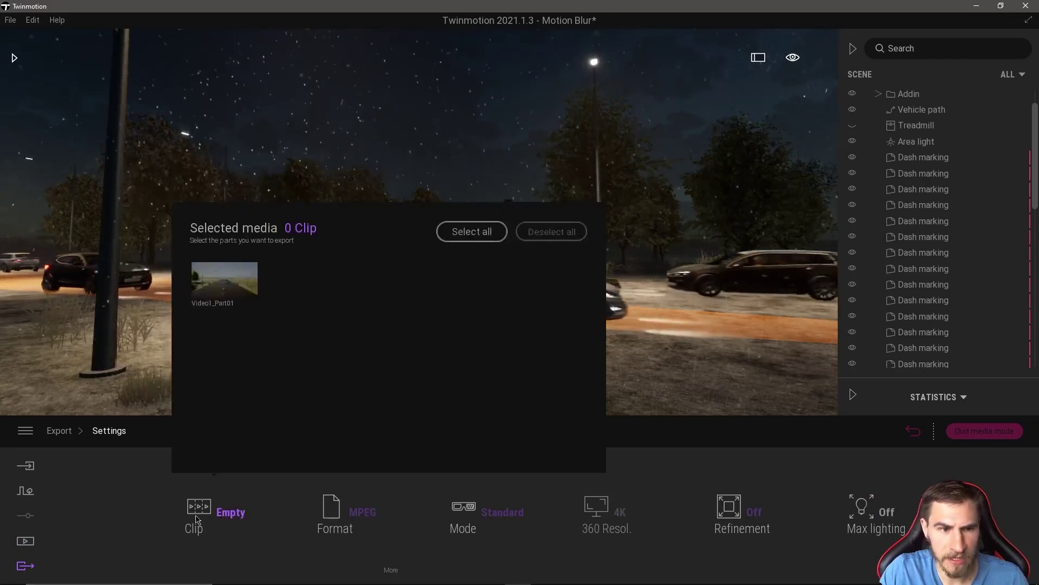
{"action": "left_click", "coordinate": [471, 232]}
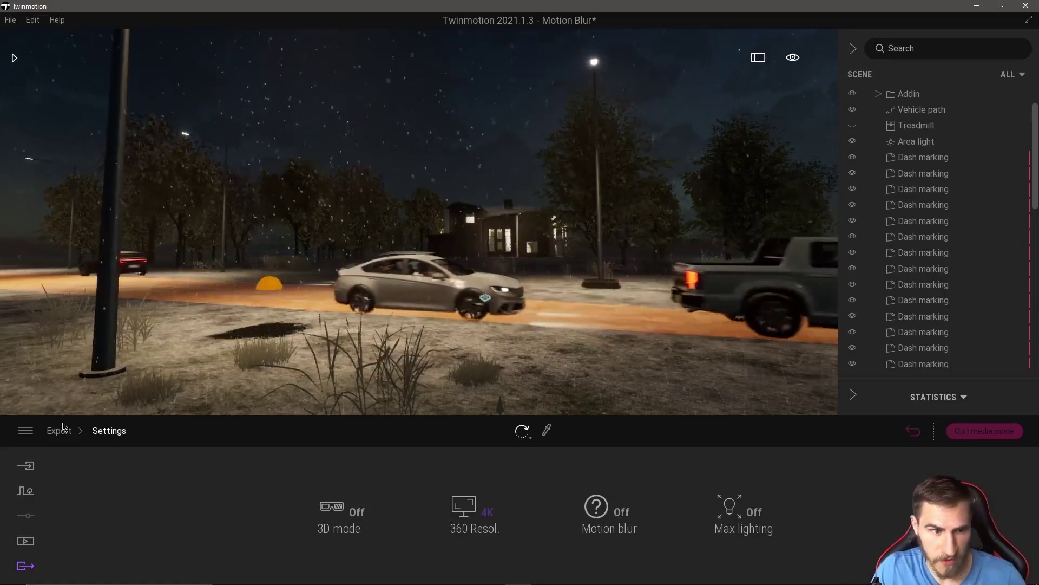
{"action": "left_click", "coordinate": [27, 542]}
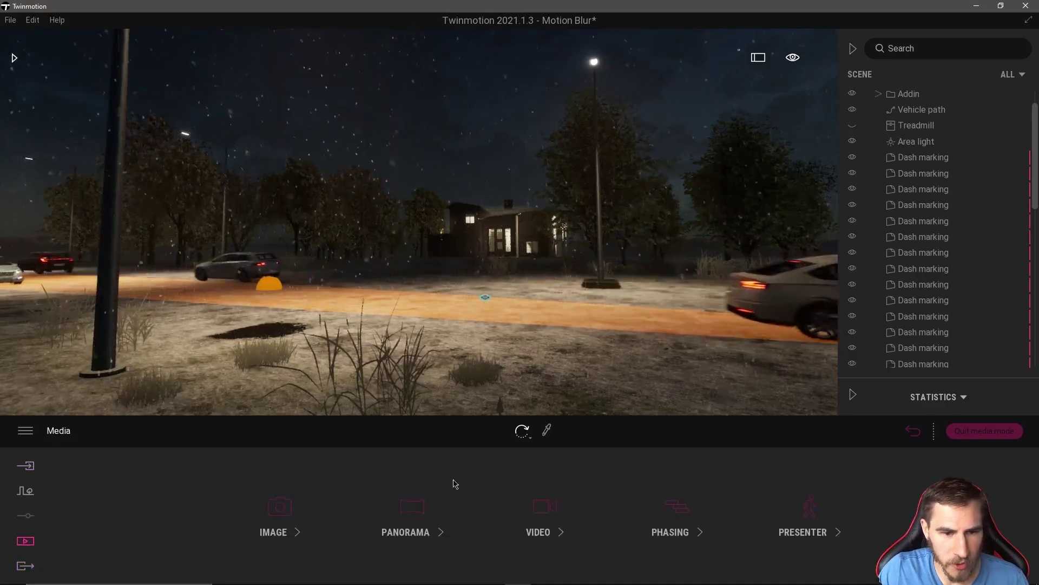
Return to the live scene, select the vehicle path (1 lane, 35% density, 10mph), and view down the road
{"action": "left_click", "coordinate": [958, 431]}
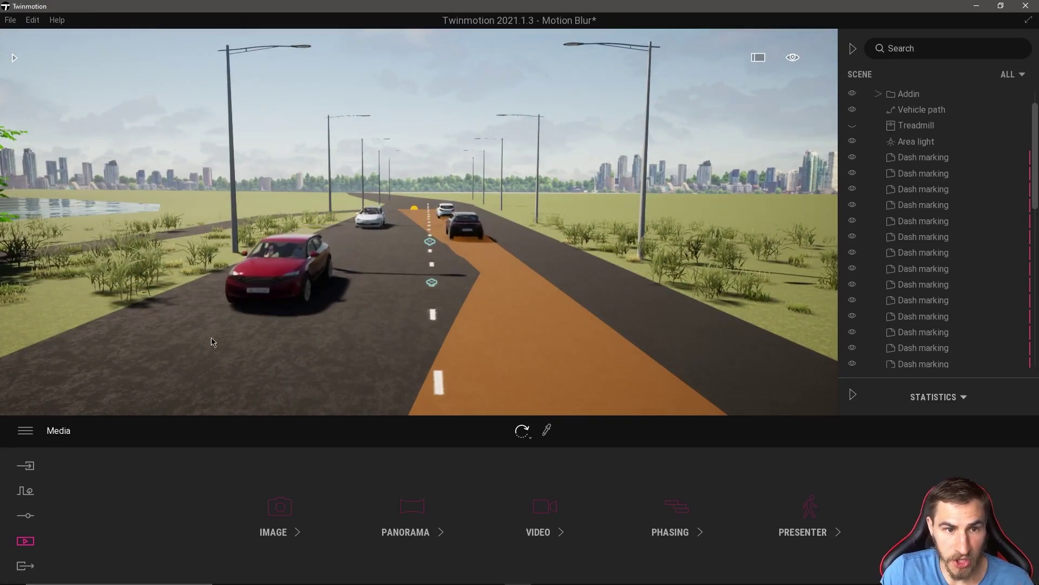
{"action": "left_click", "coordinate": [453, 218]}
{"action": "scroll", "coordinate": [448, 278], "scroll_direction": "down", "scroll_amount": 3}
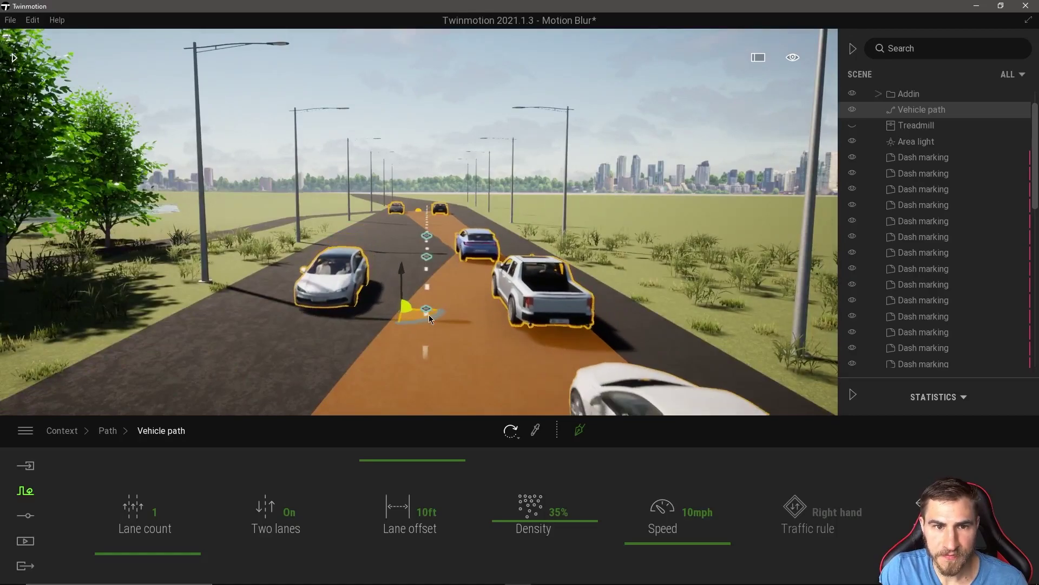
{"action": "right_click_drag", "start_coordinate": [430, 314], "coordinate": [451, 299]}
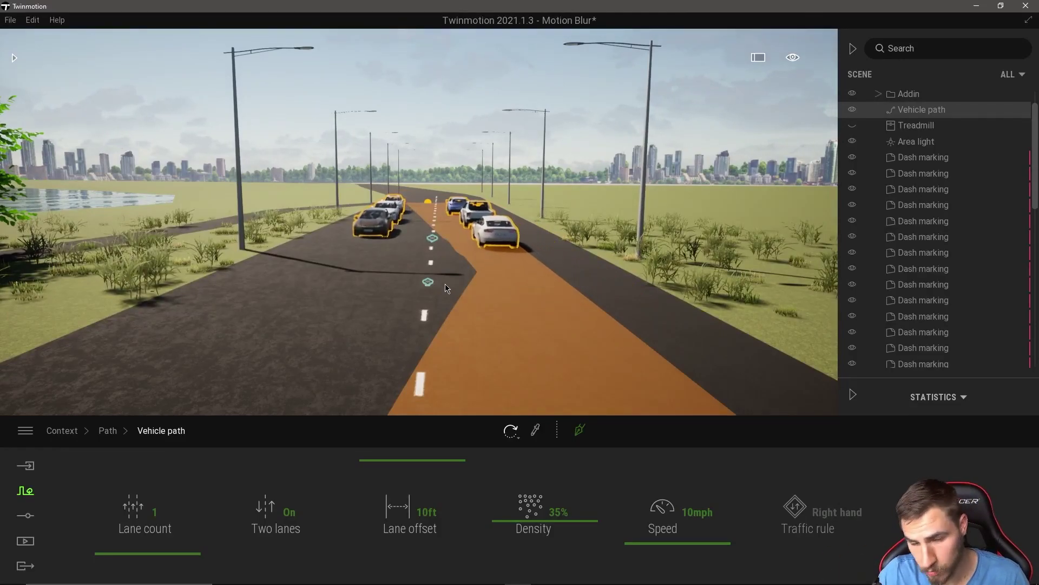
{"action": "right_click_drag", "start_coordinate": [475, 264], "coordinate": [410, 318]}
{"action": "scroll", "coordinate": [410, 319], "scroll_direction": "down", "scroll_amount": 3}
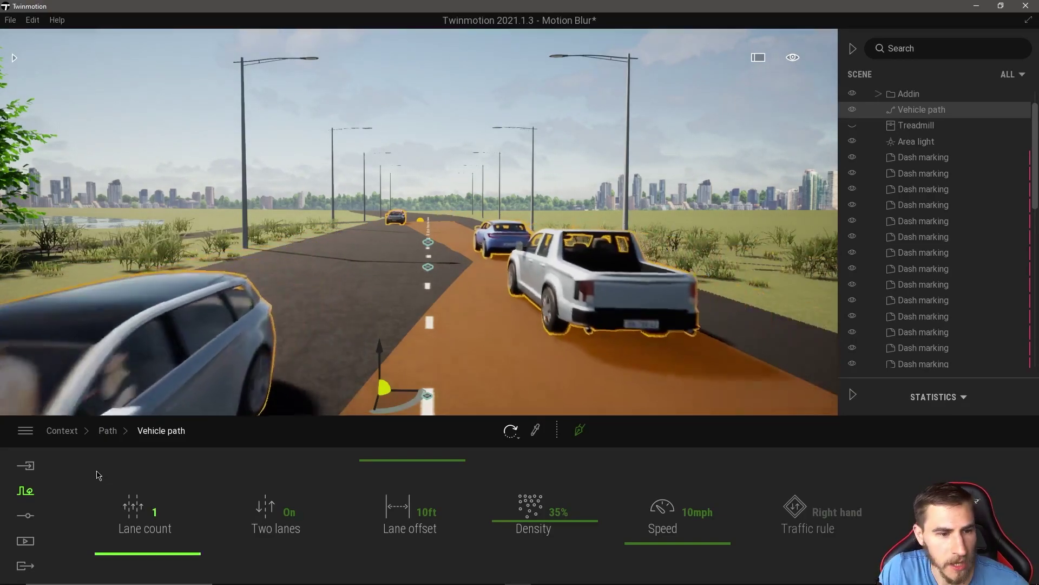
Create a new still, Image2, from the current road view
{"action": "left_click", "coordinate": [26, 540]}
{"action": "left_click", "coordinate": [274, 506]}
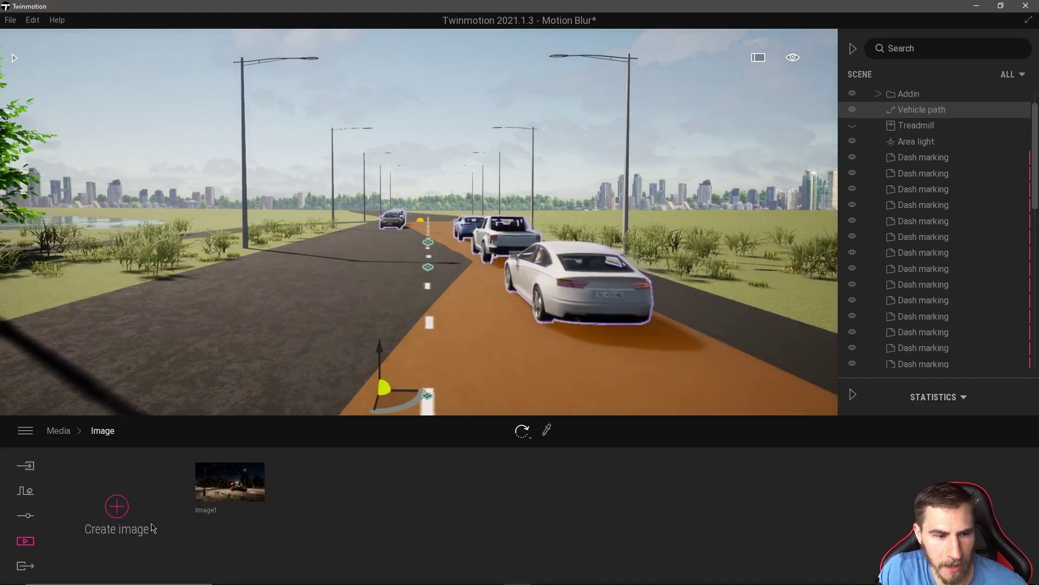
{"action": "left_click", "coordinate": [144, 524]}
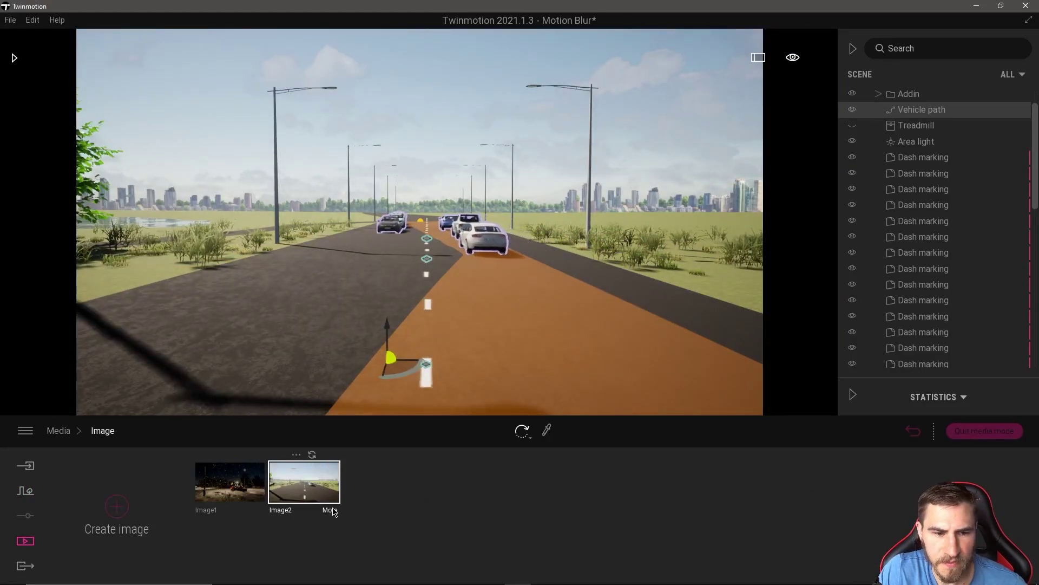
Turn on depth of field for Image2 and set its focus point in the scene
{"action": "left_click", "coordinate": [336, 511]}
{"action": "left_click", "coordinate": [673, 504]}
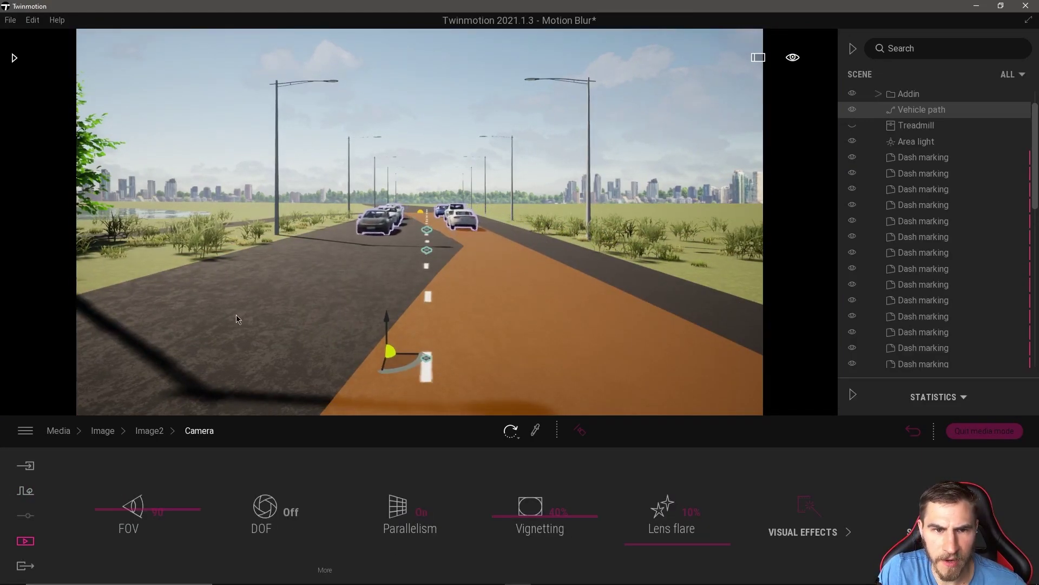
{"action": "left_click", "coordinate": [296, 517]}
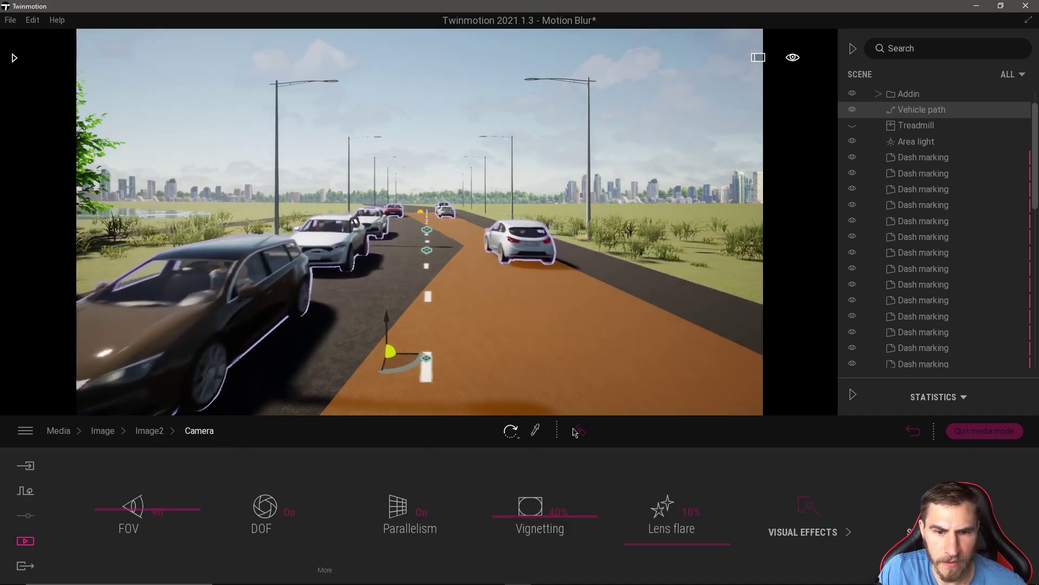
{"action": "left_click", "coordinate": [289, 511]}
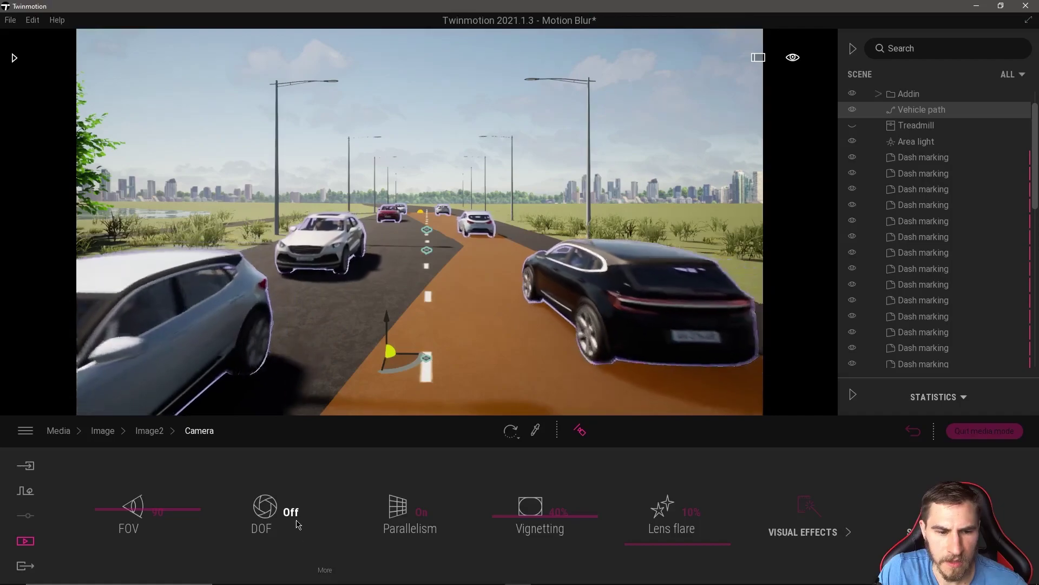
{"action": "left_click", "coordinate": [325, 570]}
{"action": "left_click", "coordinate": [580, 430]}
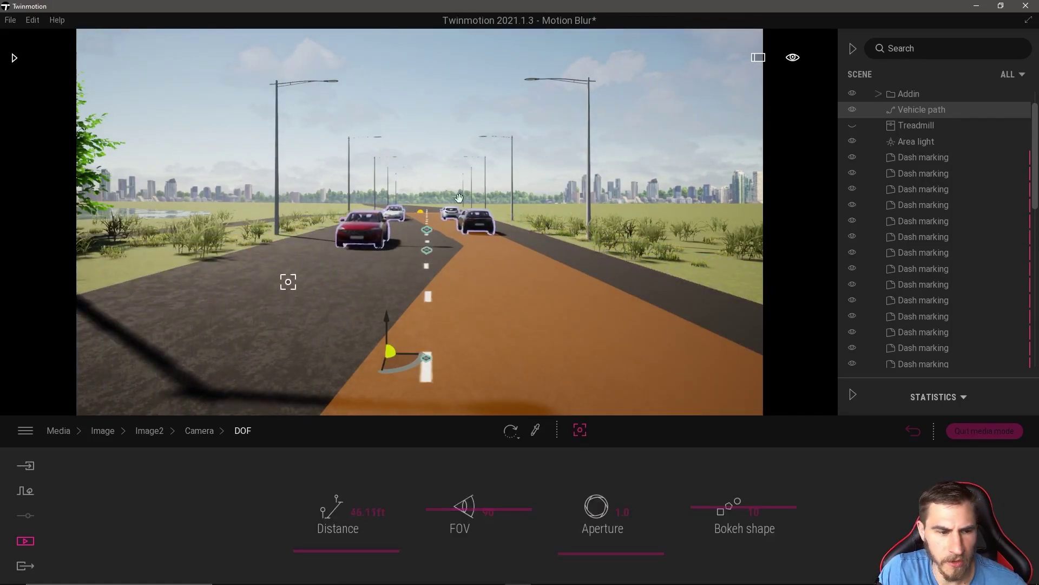
{"action": "left_click", "coordinate": [149, 431]}
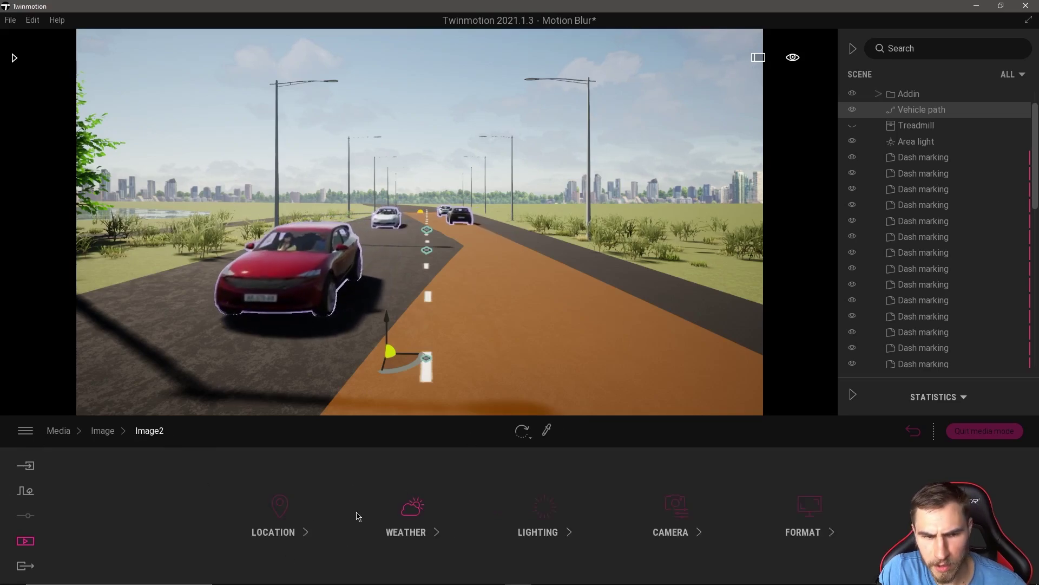
Shift Image2's time of day in its Location settings
{"action": "left_click", "coordinate": [279, 512]}
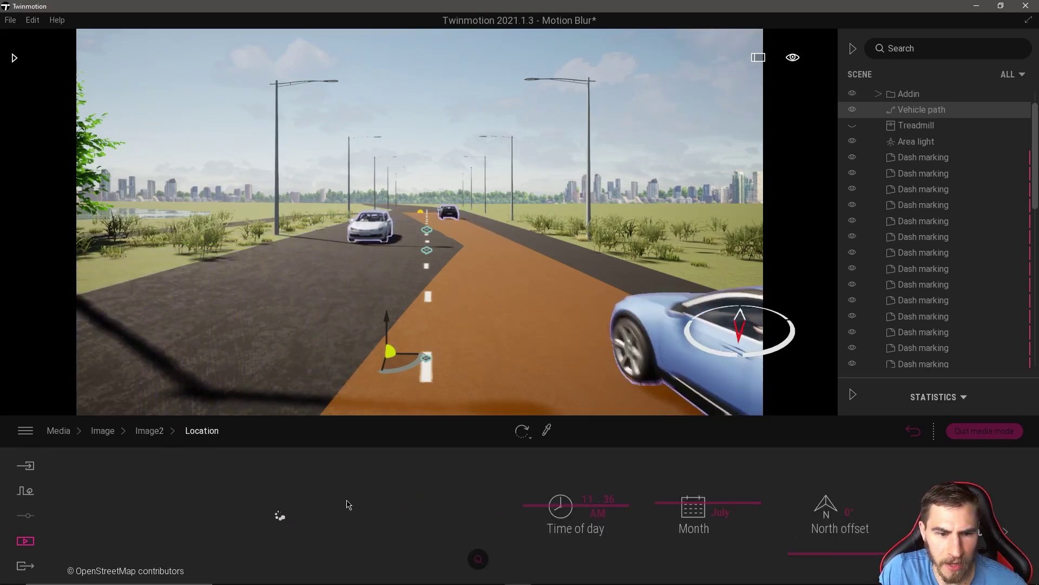
{"action": "left_click_drag", "start_coordinate": [581, 511], "coordinate": [587, 489]}
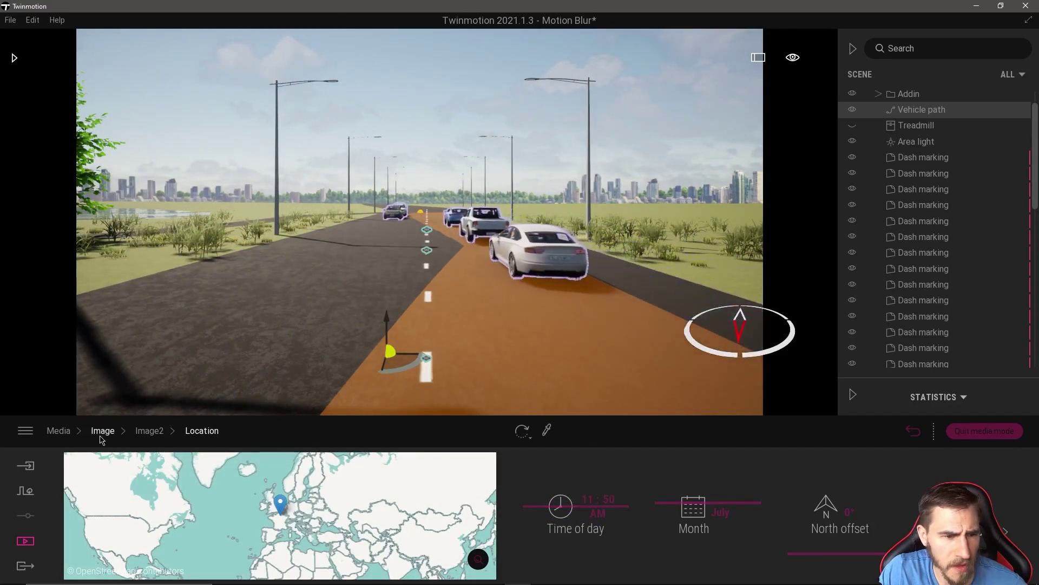
{"action": "left_click", "coordinate": [149, 430]}
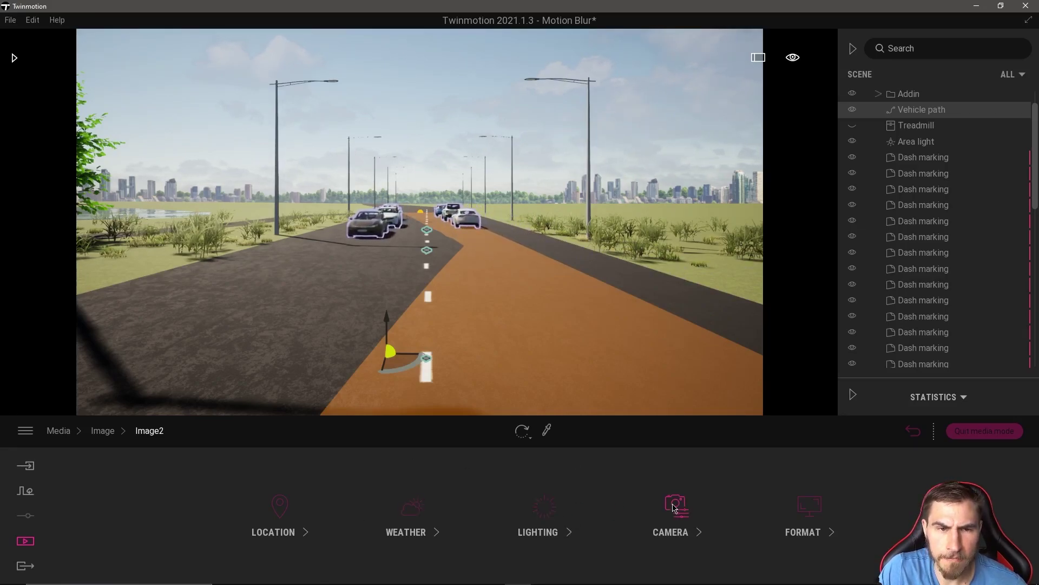
Reopen Image2's settings and select the vehicle path to check its traffic
{"action": "left_click", "coordinate": [108, 430]}
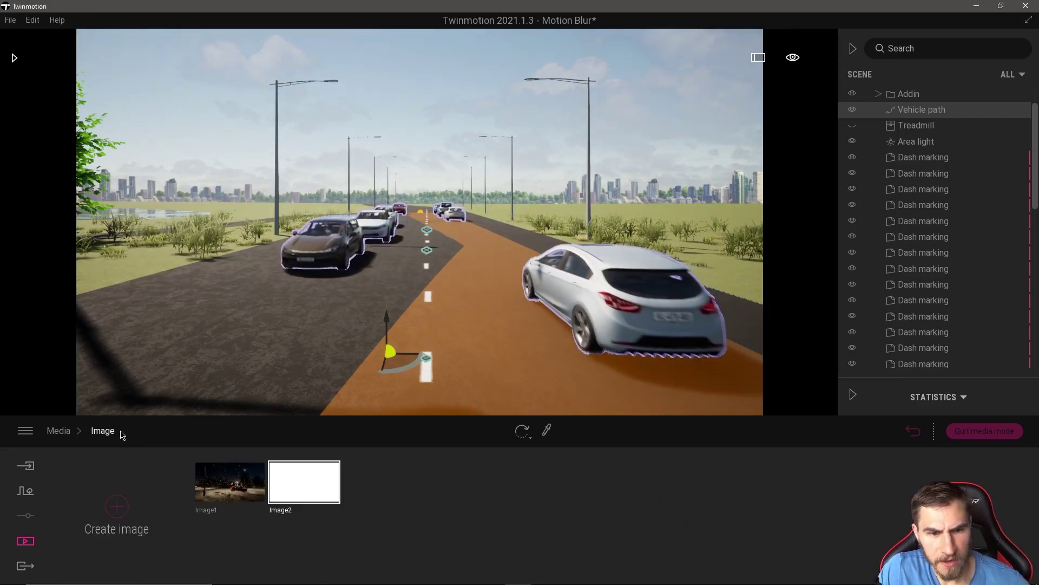
{"action": "left_click", "coordinate": [306, 474]}
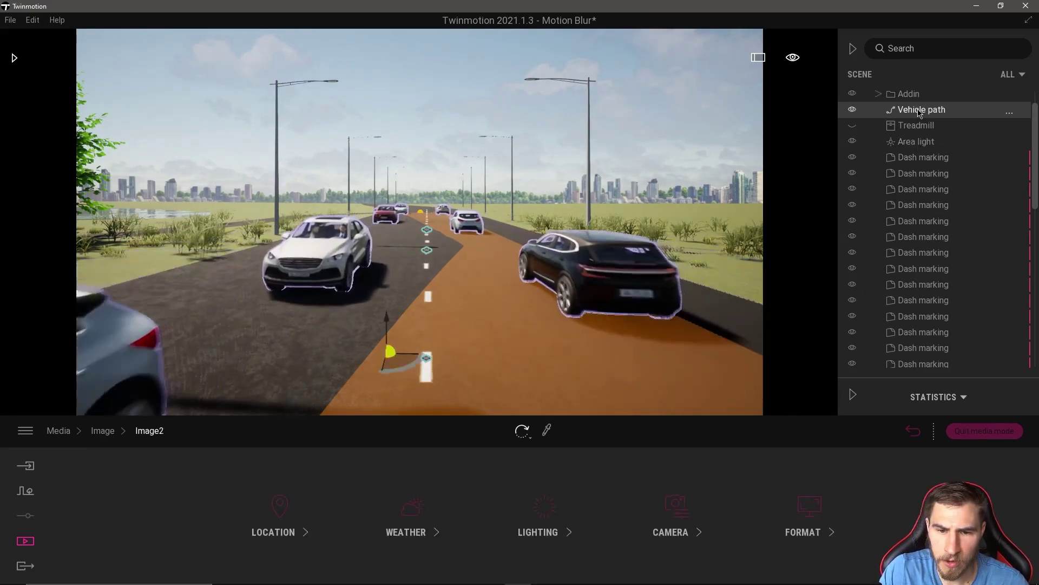
{"action": "left_click", "coordinate": [916, 125]}
{"action": "left_click", "coordinate": [920, 111]}
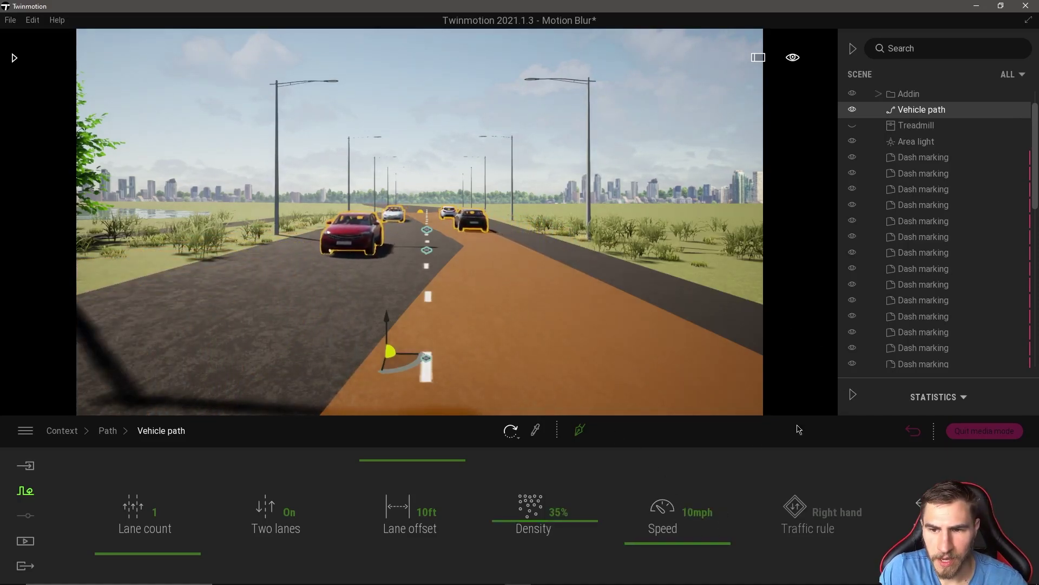
{"action": "left_click", "coordinate": [108, 431]}
Swap Image1 for Image2 in the export selection and render it to Image2.png
{"action": "left_click", "coordinate": [25, 566]}
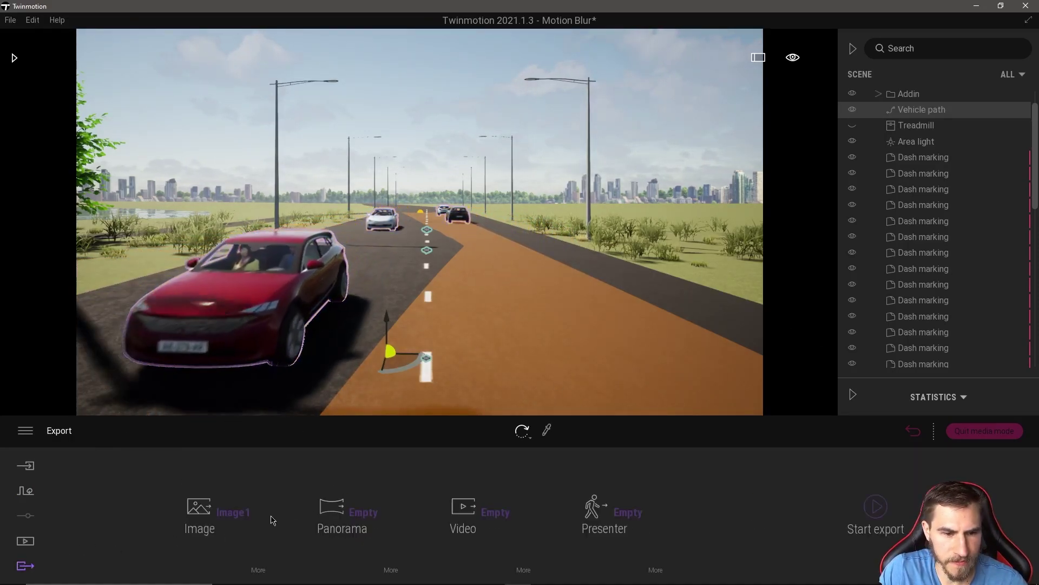
{"action": "left_click", "coordinate": [225, 528]}
{"action": "left_click", "coordinate": [225, 279]}
{"action": "left_click", "coordinate": [301, 279]}
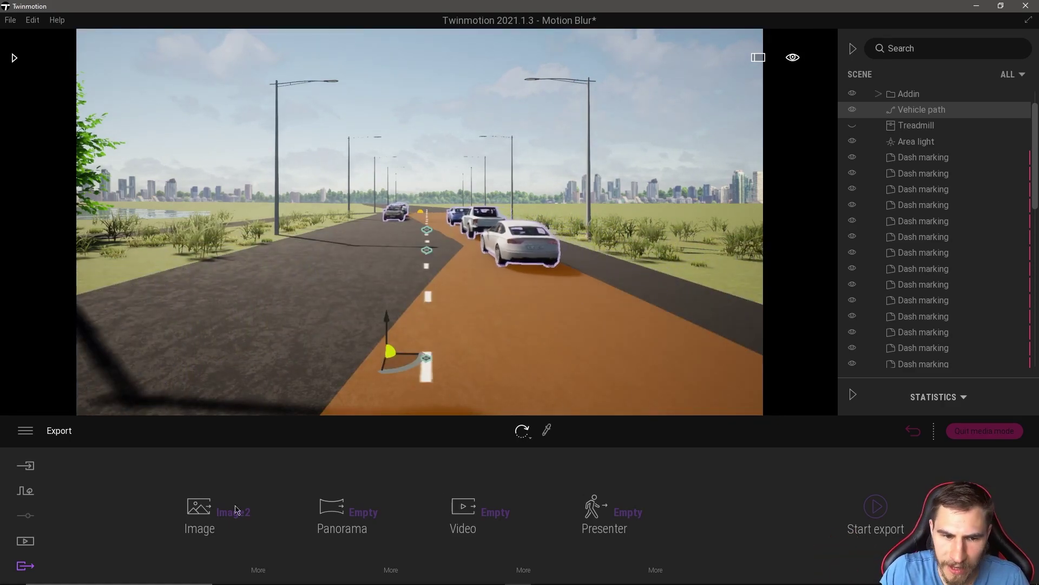
{"action": "left_click", "coordinate": [877, 506]}
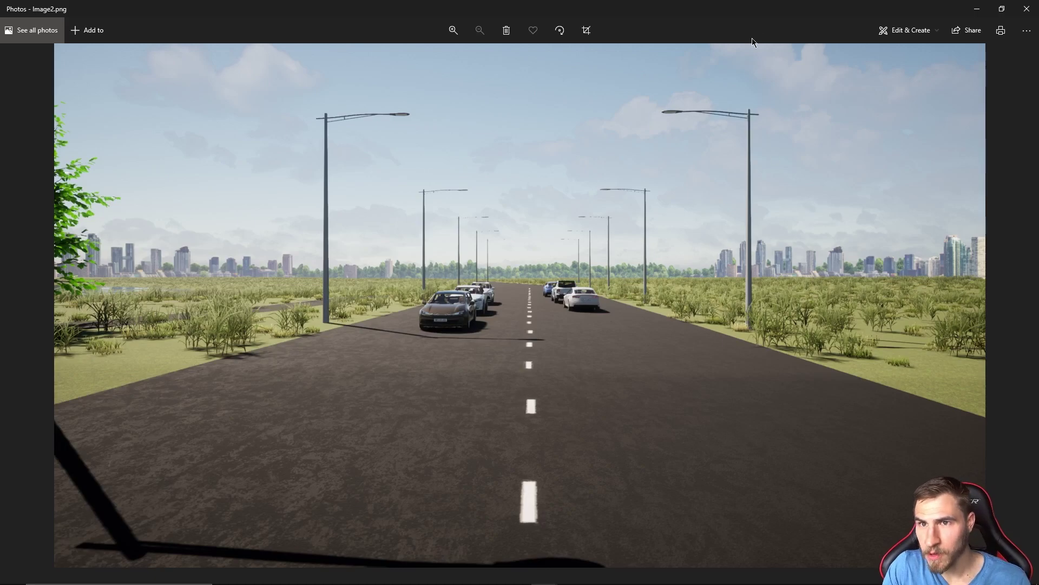
Put the Photos viewer away to bring Twinmotion's Export section back
{"action": "double_click", "coordinate": [766, 12]}
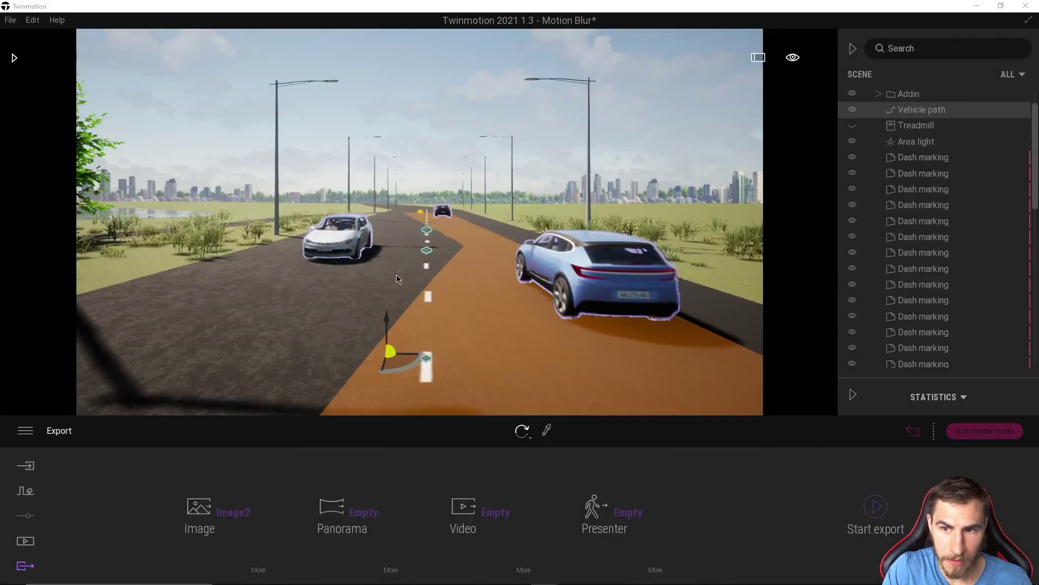
Change the vehicle path's traffic speed from 10mph to 25mph
{"action": "left_click", "coordinate": [922, 110]}
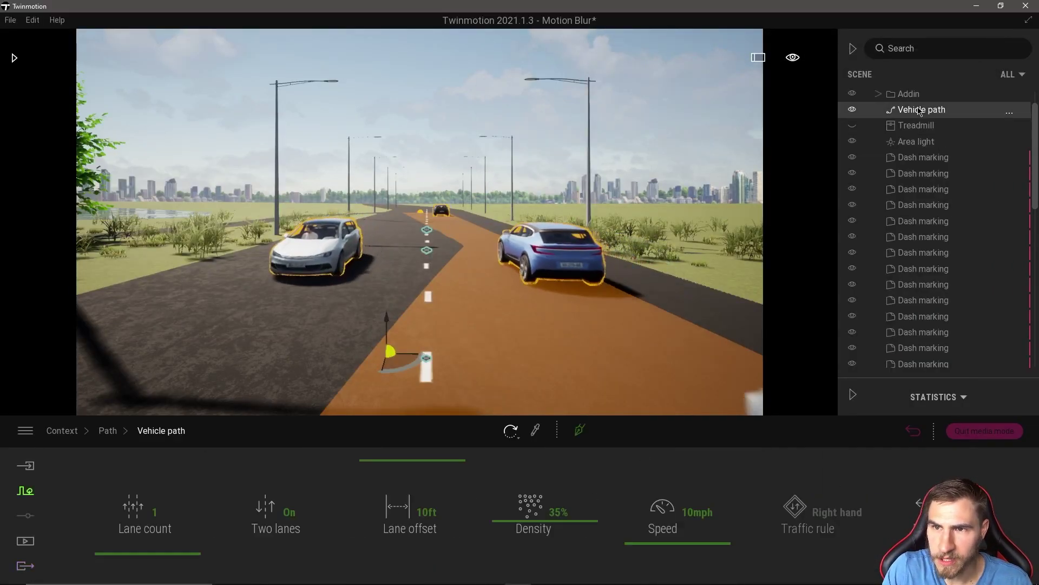
{"action": "left_click", "coordinate": [697, 511]}
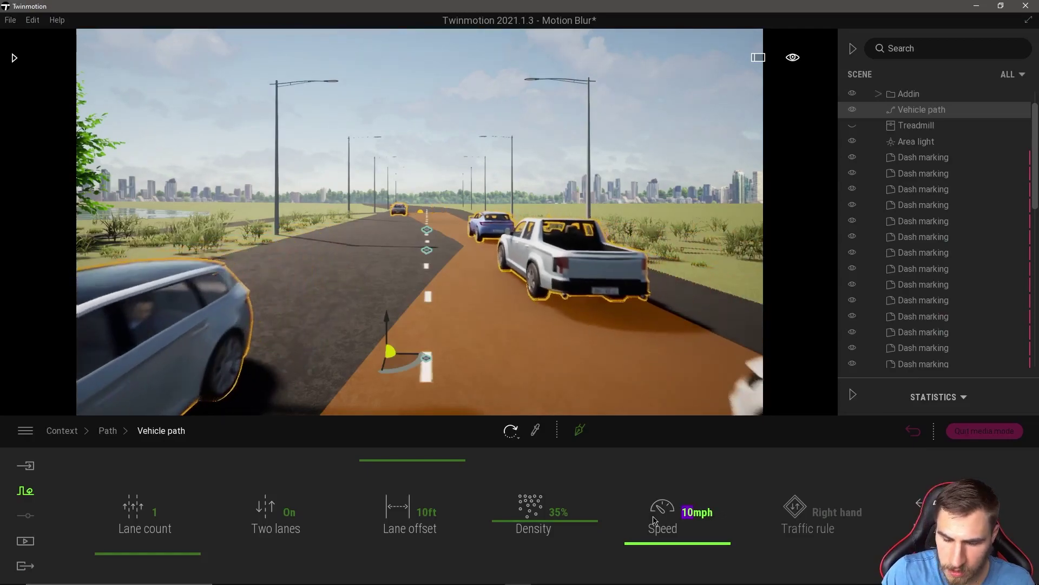
{"action": "type", "text": "25"}
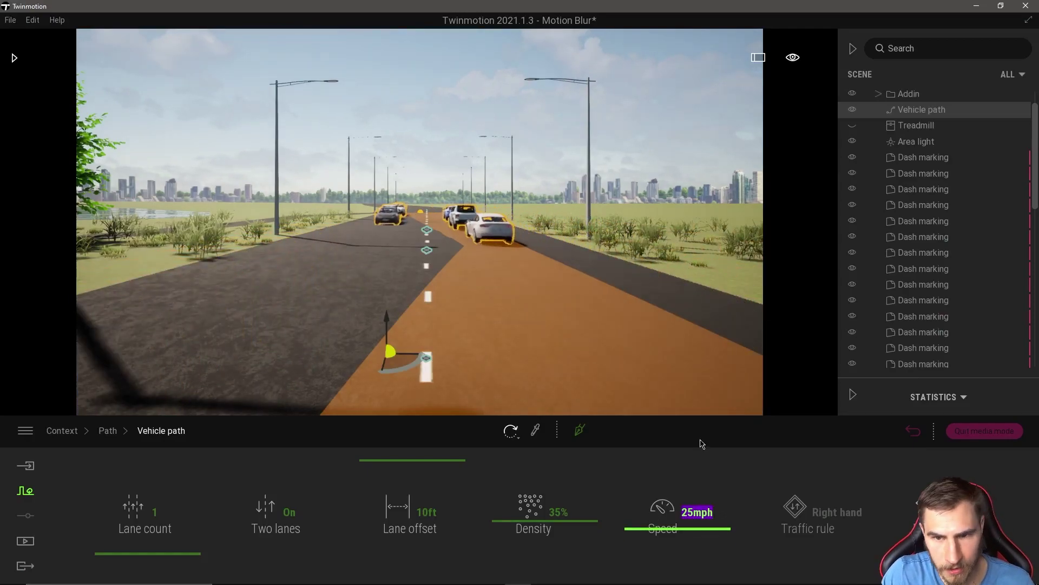
{"action": "left_click", "coordinate": [25, 566]}
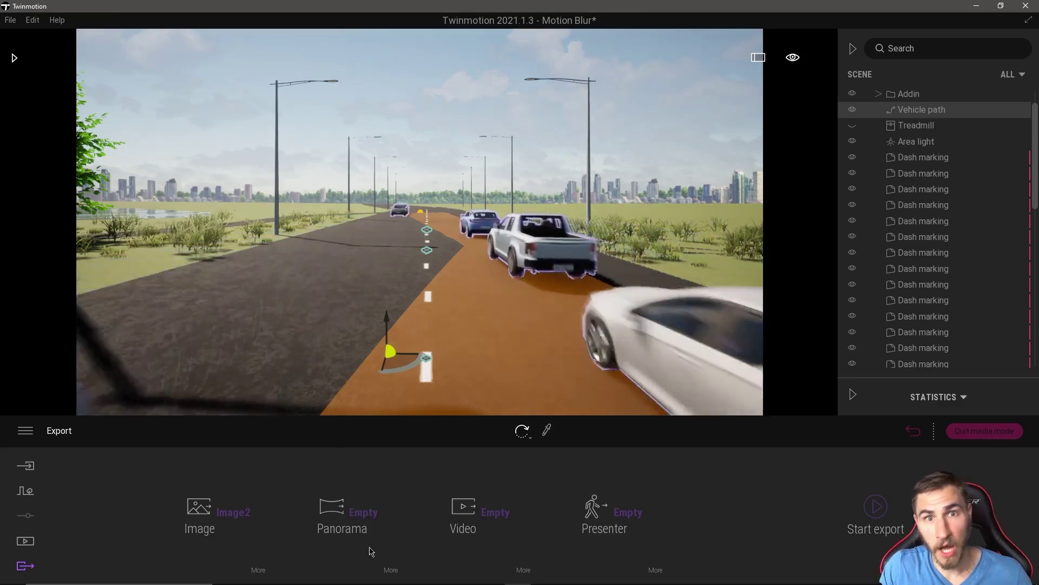
Re-export Image2 and review Image2_000.png with motion-blurred cars in Photos
{"action": "left_click", "coordinate": [877, 507]}
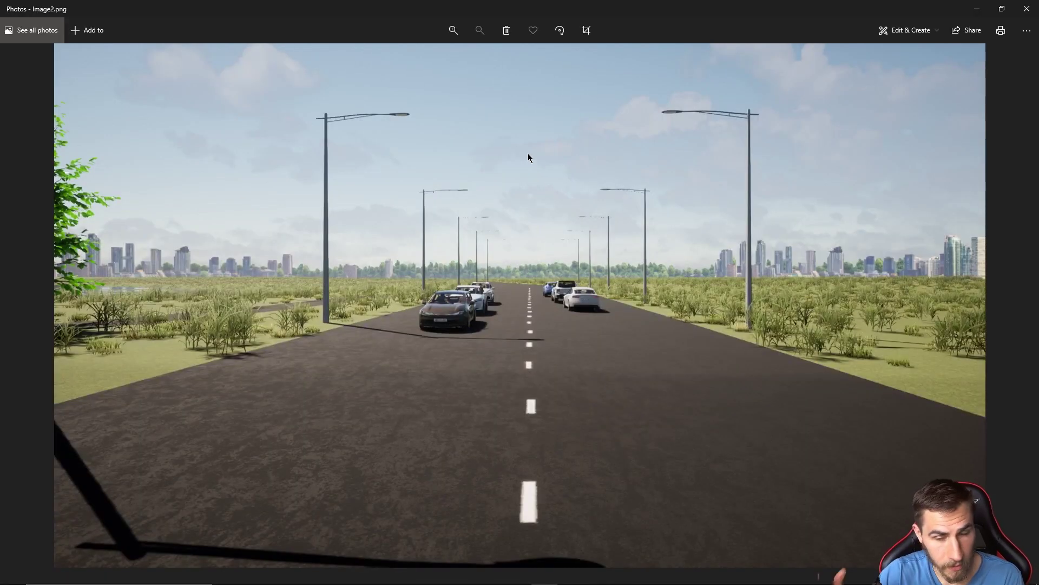
{"action": "key", "text": "Right"}
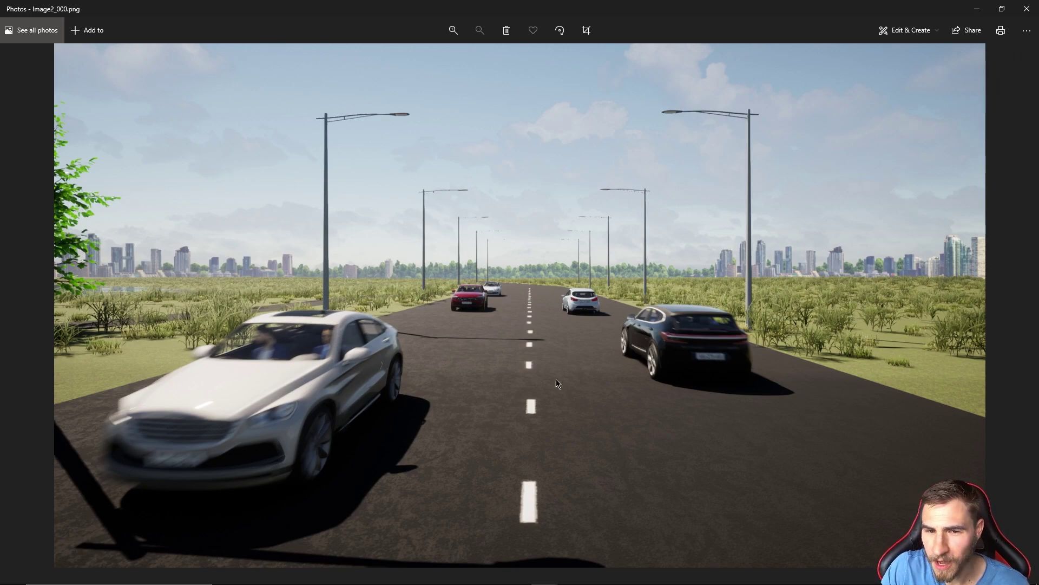
{"action": "left_click", "coordinate": [982, 12]}
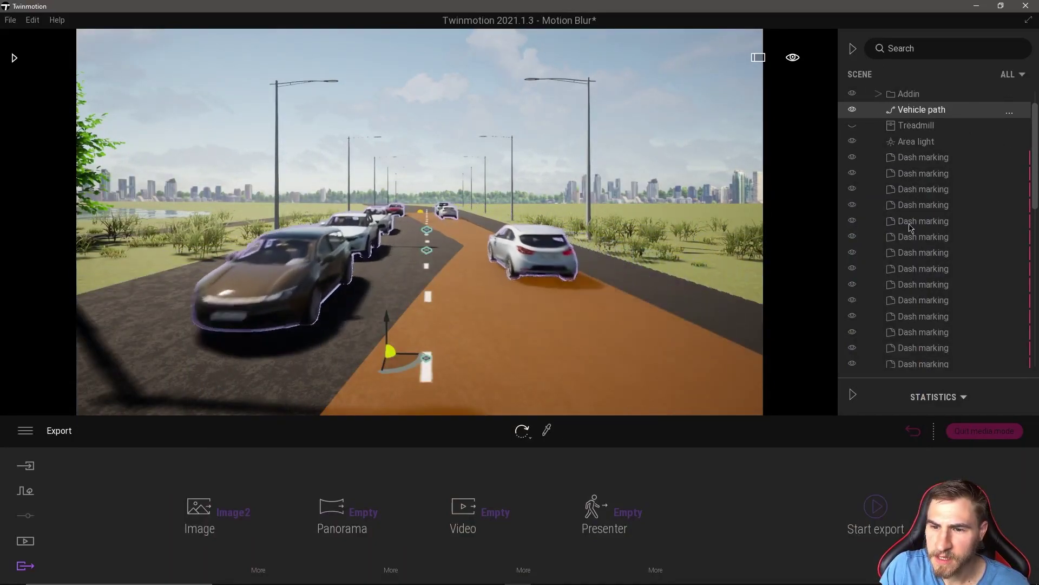
Set the vehicle path's traffic speed to 35mph and collapse the Scene panel
{"action": "left_click", "coordinate": [922, 110]}
{"action": "left_click", "coordinate": [924, 250]}
{"action": "left_click", "coordinate": [921, 109]}
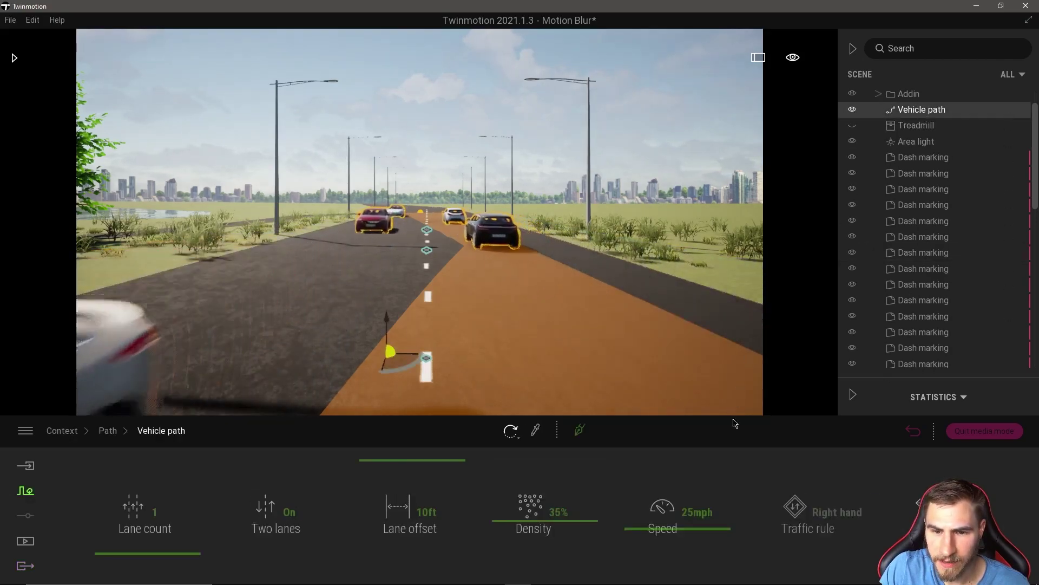
{"action": "left_click", "coordinate": [690, 511]}
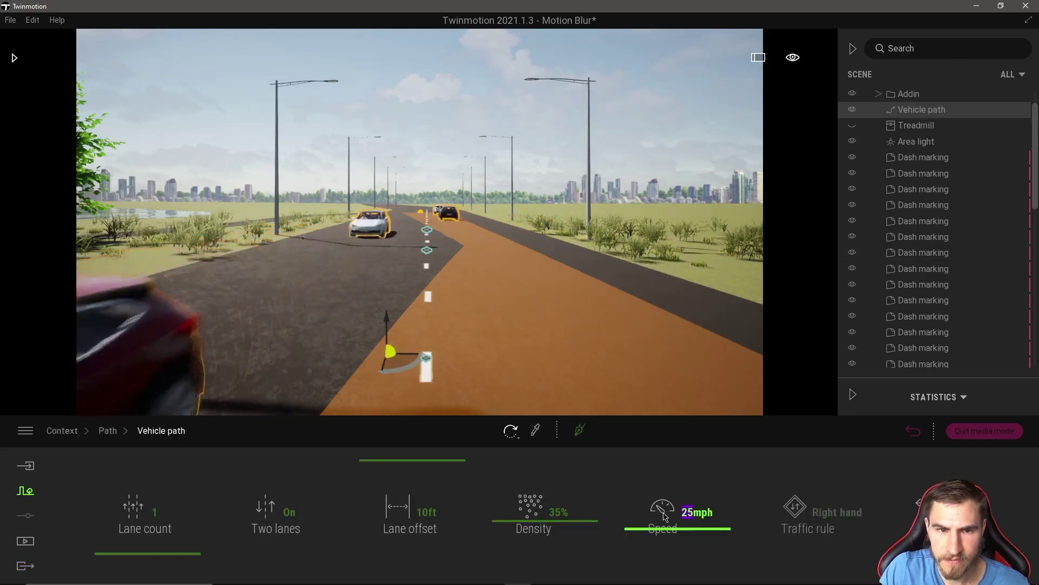
{"action": "type", "text": "40"}
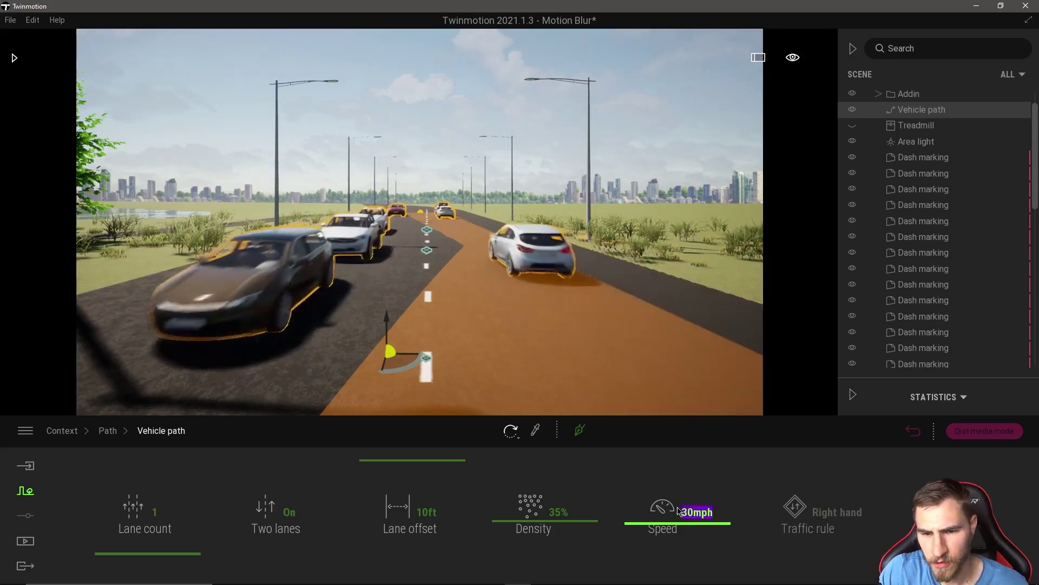
{"action": "type", "text": "35"}
{"action": "key", "text": "Return"}
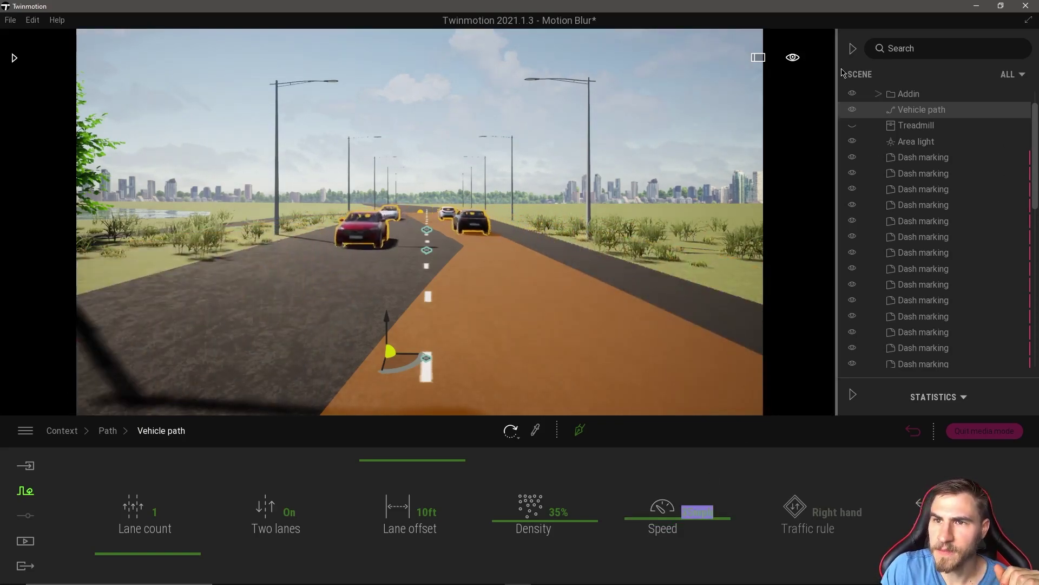
{"action": "left_click", "coordinate": [853, 48]}
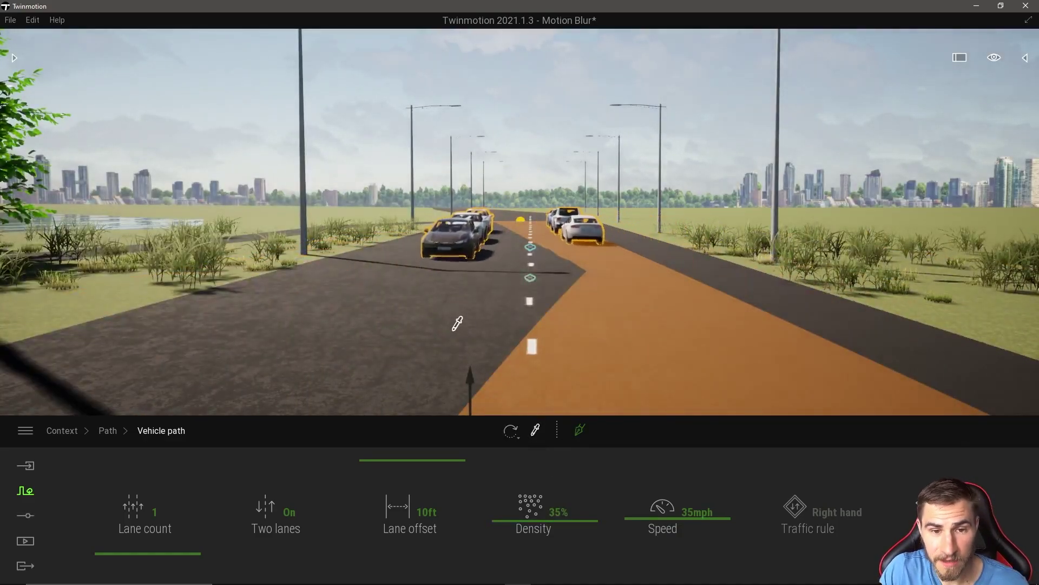
Pick the Asphalt road 1 material and show its texture Speed options (Speed X and Y 0.00)
{"action": "left_click", "coordinate": [455, 328]}
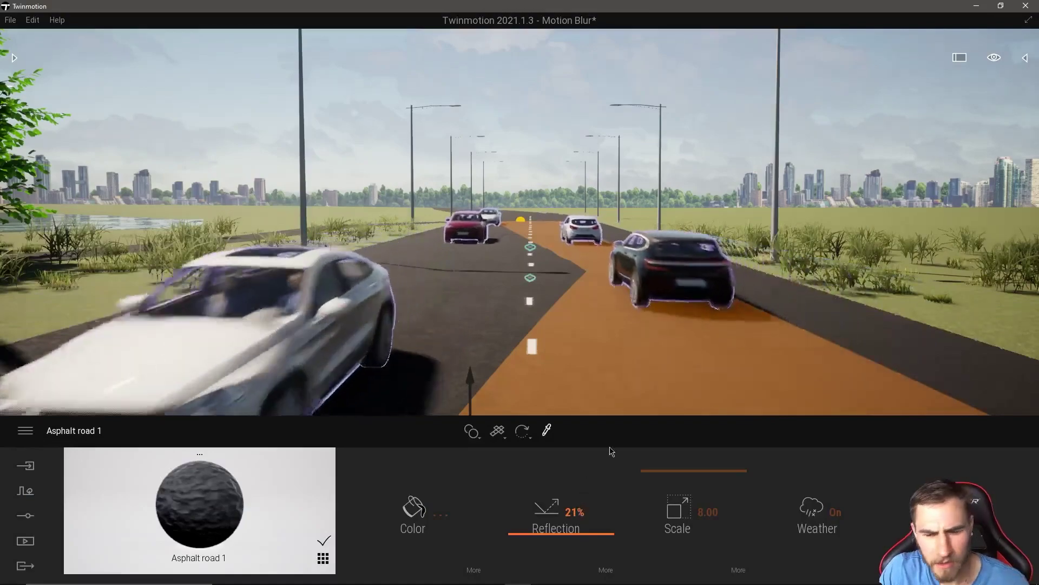
{"action": "left_click", "coordinate": [606, 570]}
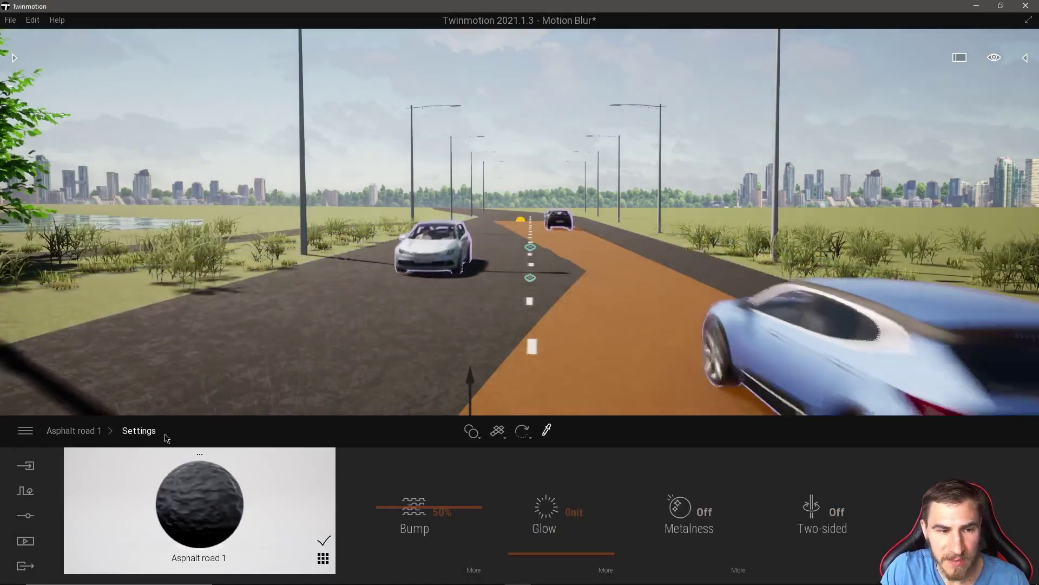
{"action": "left_click", "coordinate": [154, 434]}
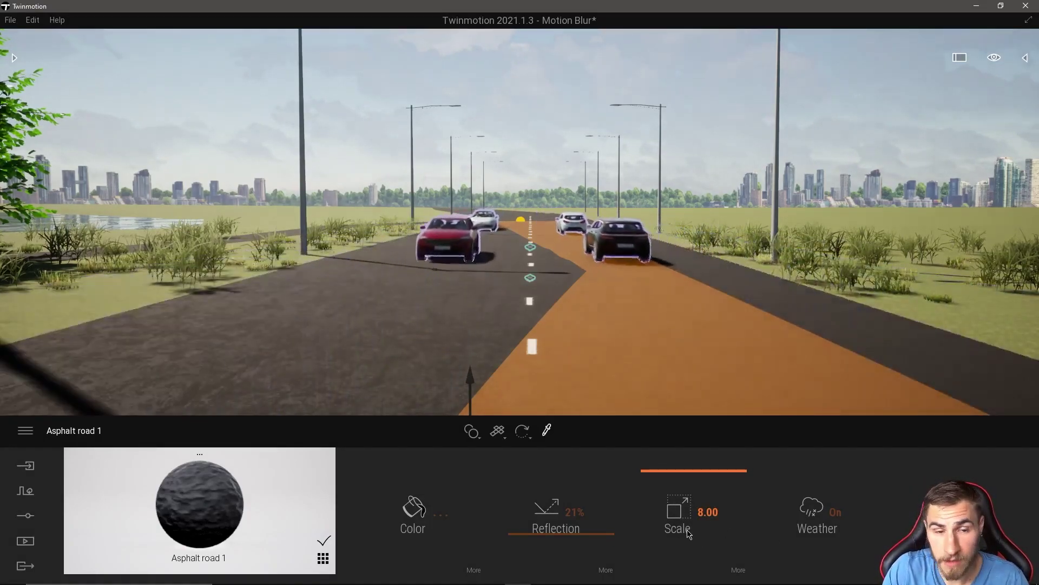
{"action": "left_click", "coordinate": [737, 570]}
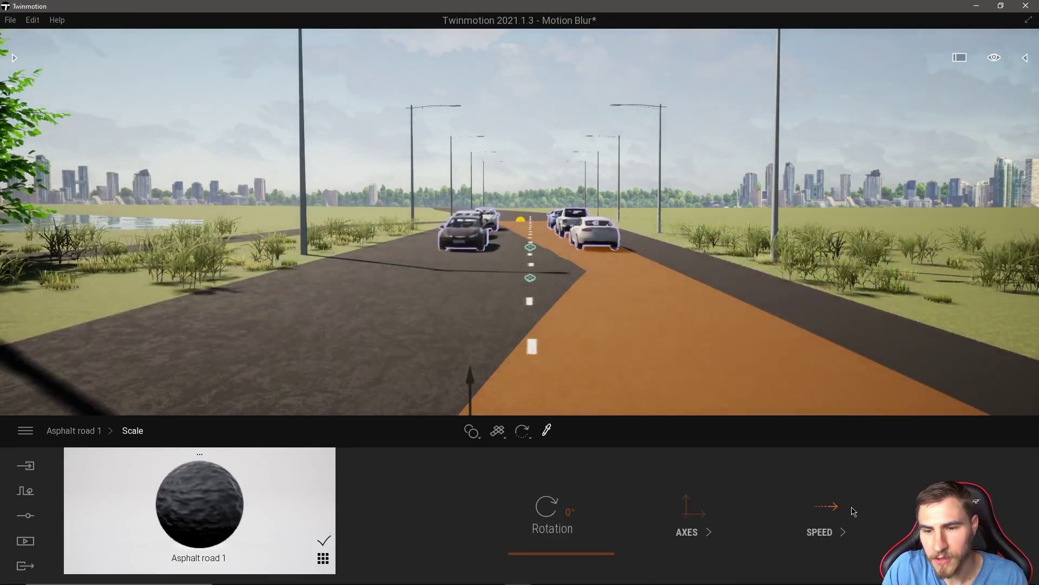
{"action": "left_click", "coordinate": [823, 520]}
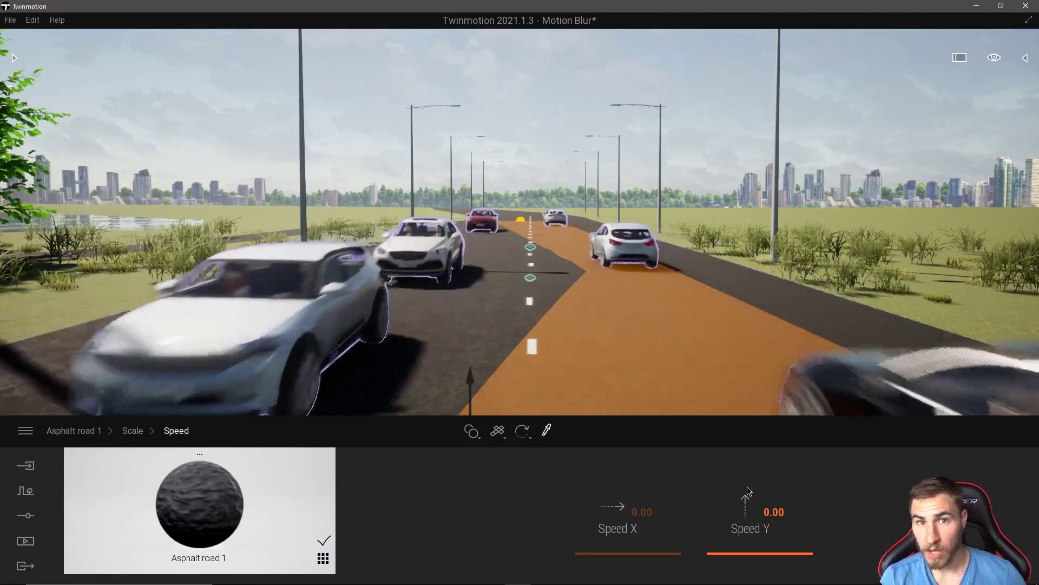
Set the Asphalt road 1 Speed Y to 1, then refine it to 1.50
{"action": "type", "text": "1"}
{"action": "key", "text": "Return"}
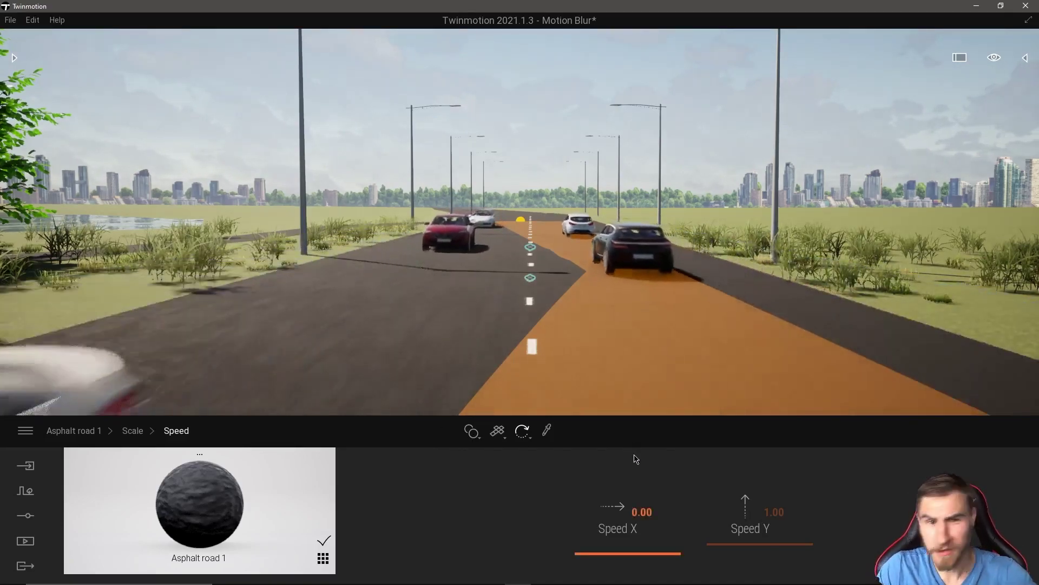
{"action": "left_click", "coordinate": [775, 512]}
{"action": "type", "text": "1.5"}
{"action": "key", "text": "Return"}
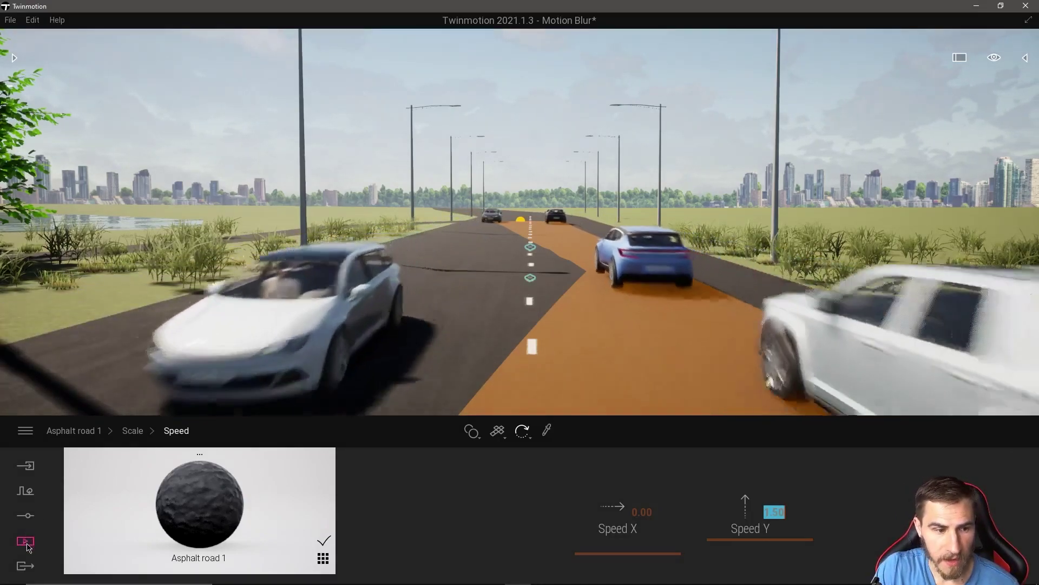
Re-export the Image2 still and view the next frame, Image2_002.png, in Photos
{"action": "left_click", "coordinate": [25, 542]}
{"action": "left_click", "coordinate": [273, 509]}
{"action": "left_click", "coordinate": [306, 471]}
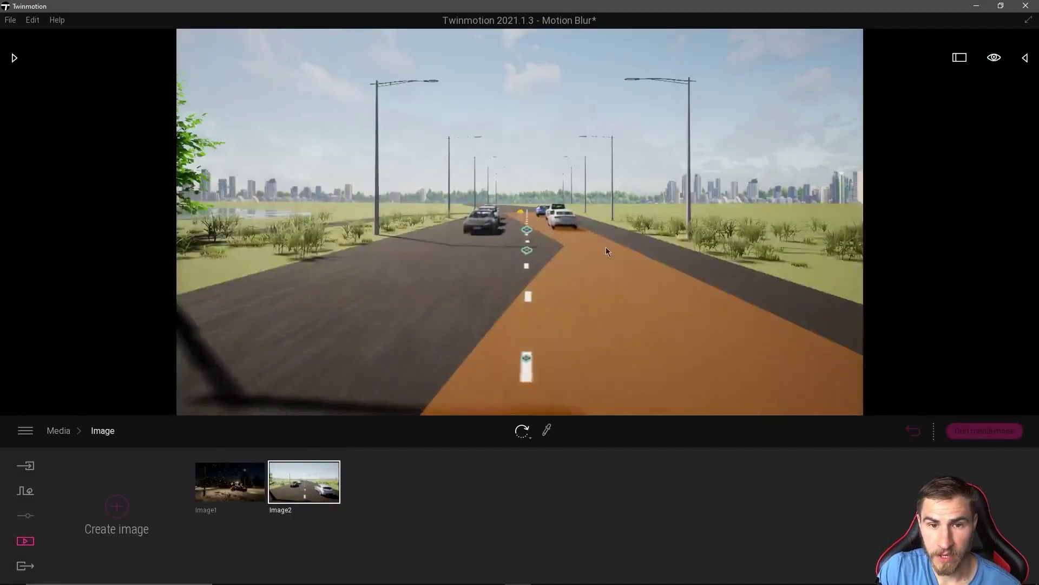
{"action": "left_click", "coordinate": [25, 566]}
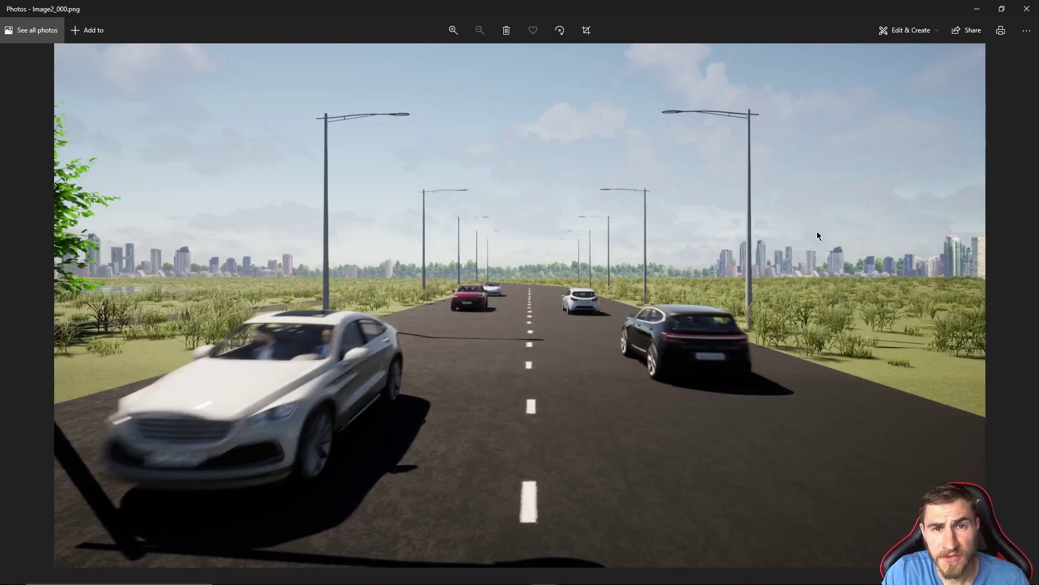
{"action": "key", "text": "Right"}
{"action": "key", "text": "Right"}
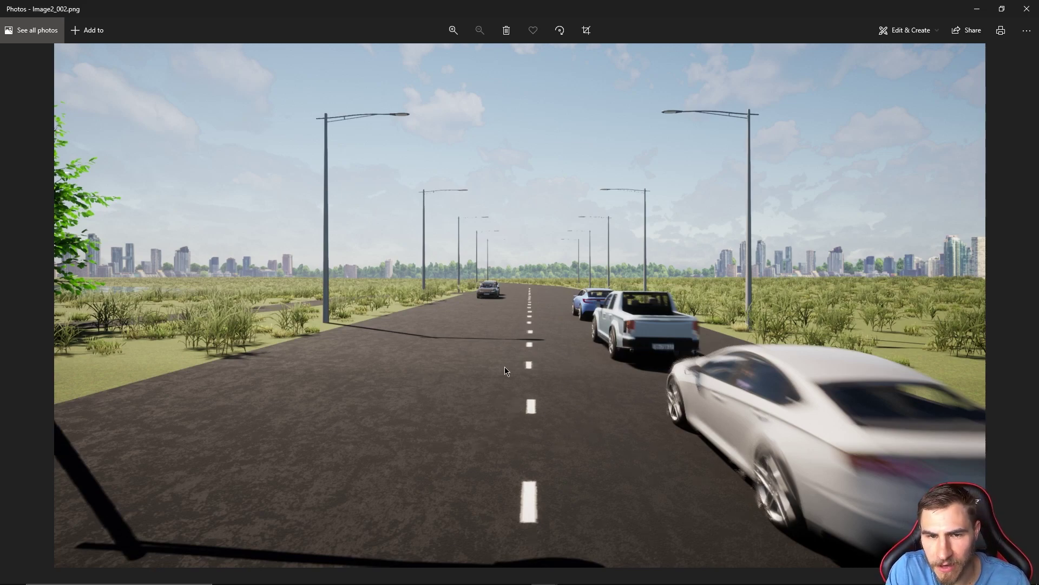
Pick the road material from the scene and raise its texture Speed Y to 5.30
{"action": "left_click", "coordinate": [988, 9]}
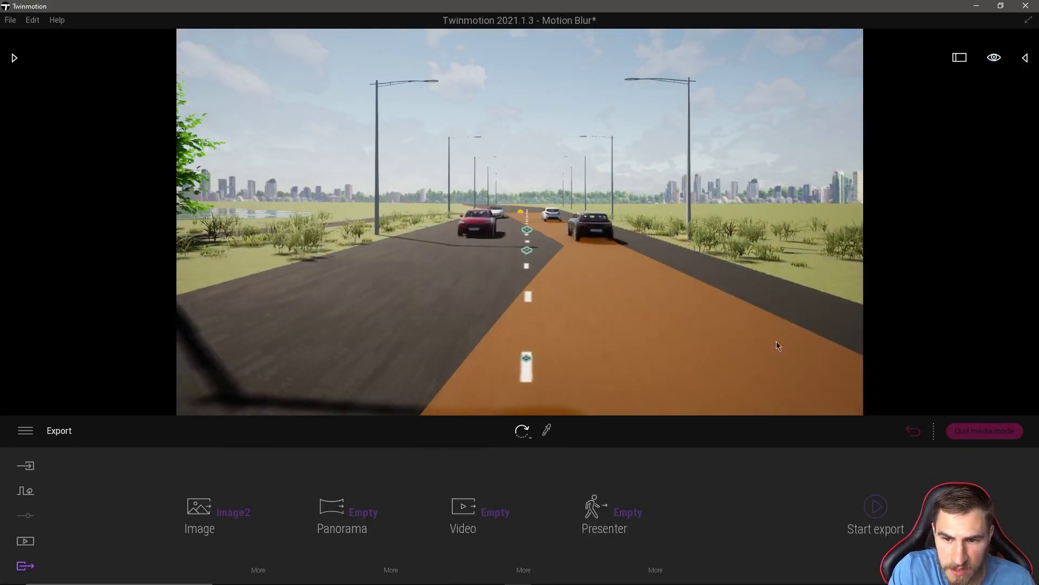
{"action": "left_click", "coordinate": [913, 431]}
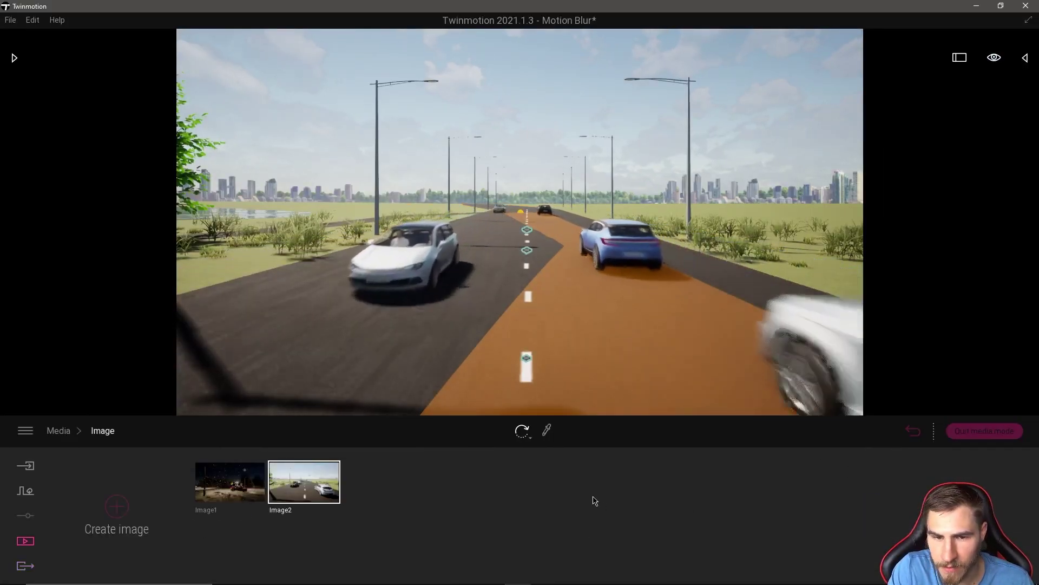
{"action": "left_click", "coordinate": [547, 432]}
{"action": "left_click", "coordinate": [480, 319]}
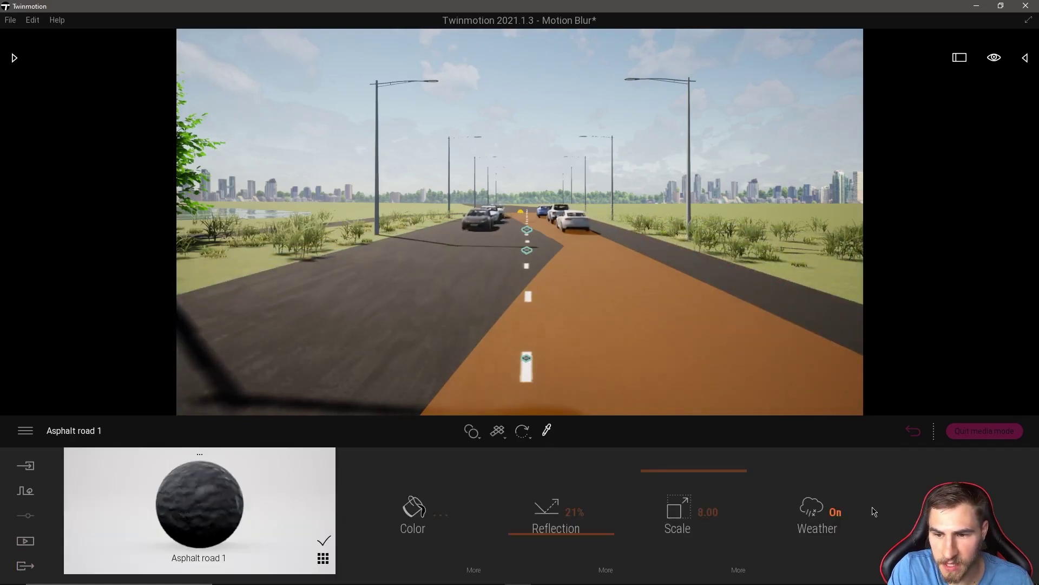
{"action": "left_click", "coordinate": [738, 569]}
{"action": "left_click", "coordinate": [817, 530]}
{"action": "left_click_drag", "start_coordinate": [785, 509], "coordinate": [779, 503]}
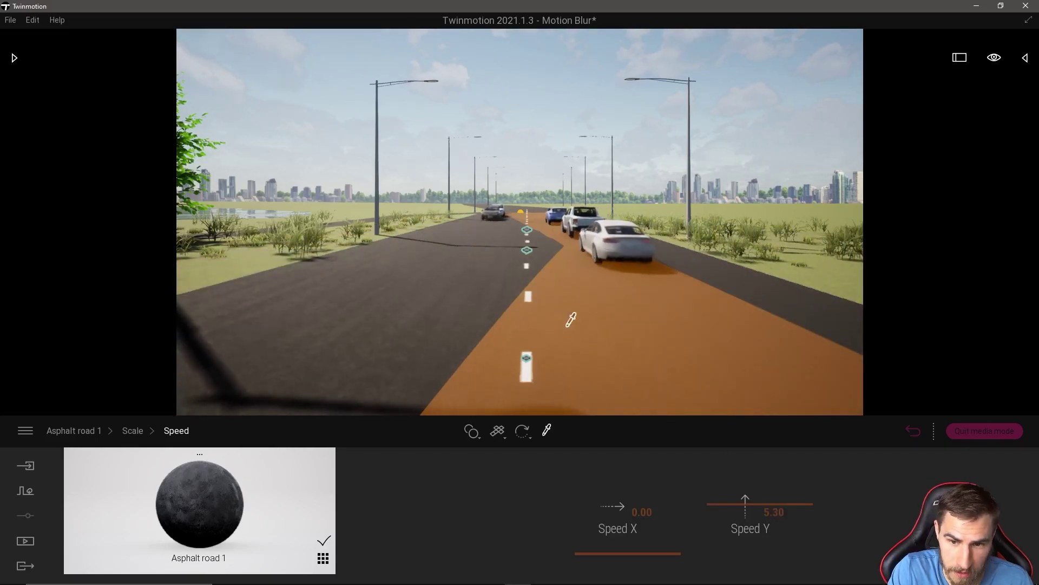
Rotate the Asphalt road 1 texture to 180° so traffic runs the opposite way
{"action": "left_click", "coordinate": [134, 431]}
{"action": "left_click_drag", "start_coordinate": [563, 517], "coordinate": [594, 508]}
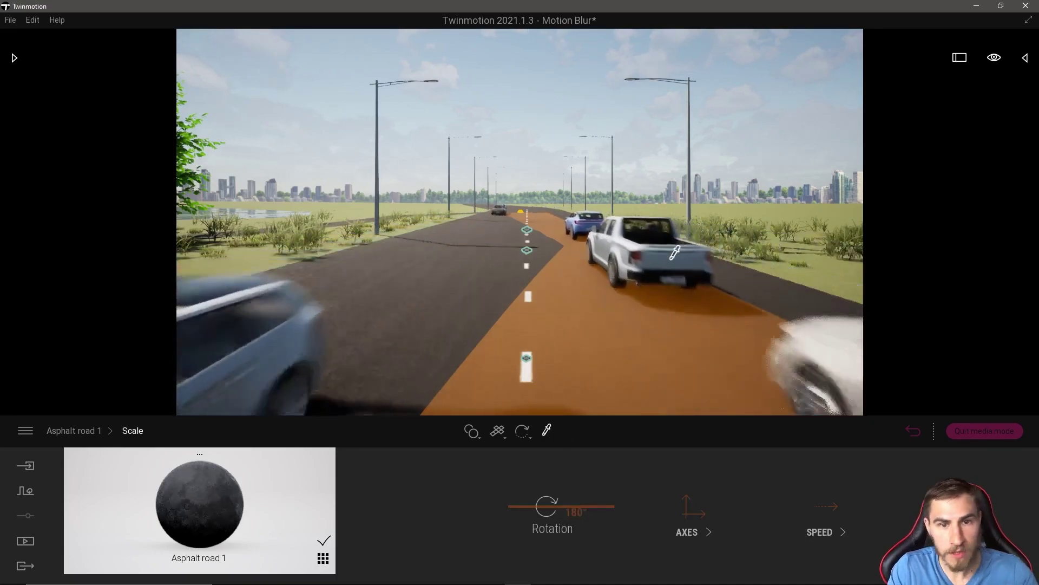
{"action": "left_click", "coordinate": [95, 431]}
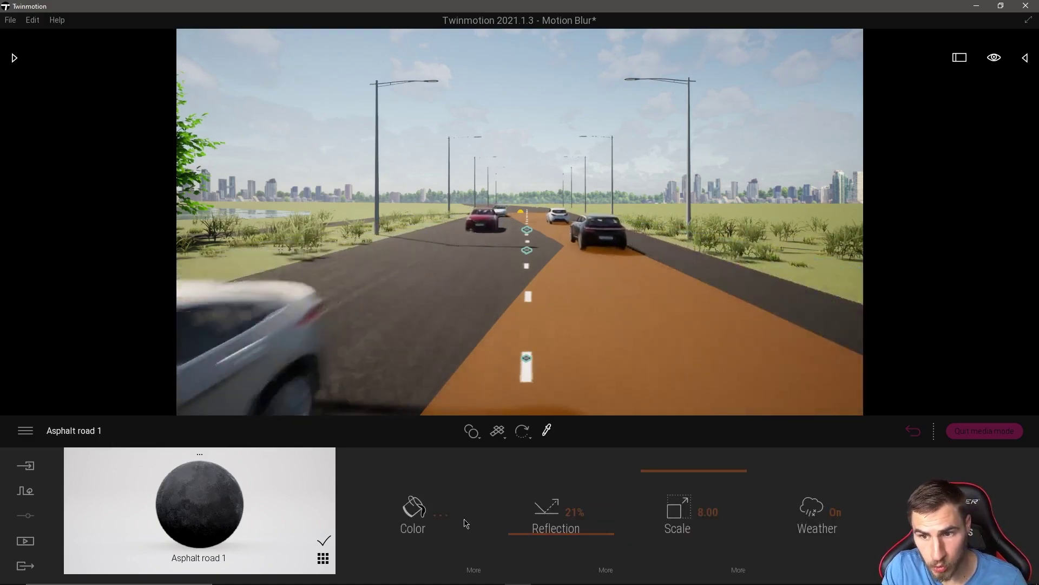
{"action": "left_click", "coordinate": [25, 566]}
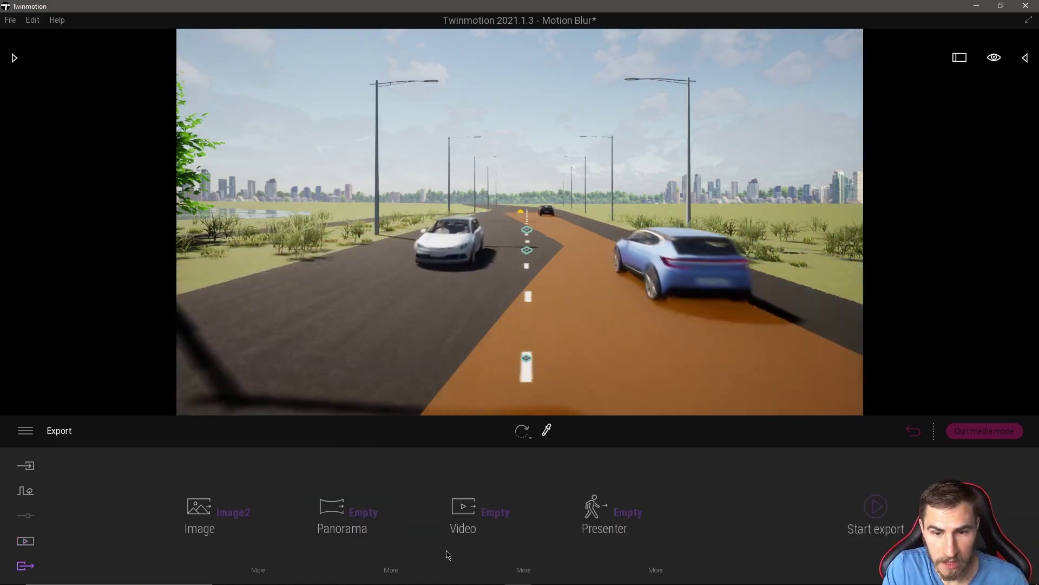
Export Image2 into the 77_Motion_Blur folder and view Image2_004.png in Photos
{"action": "left_click", "coordinate": [876, 506]}
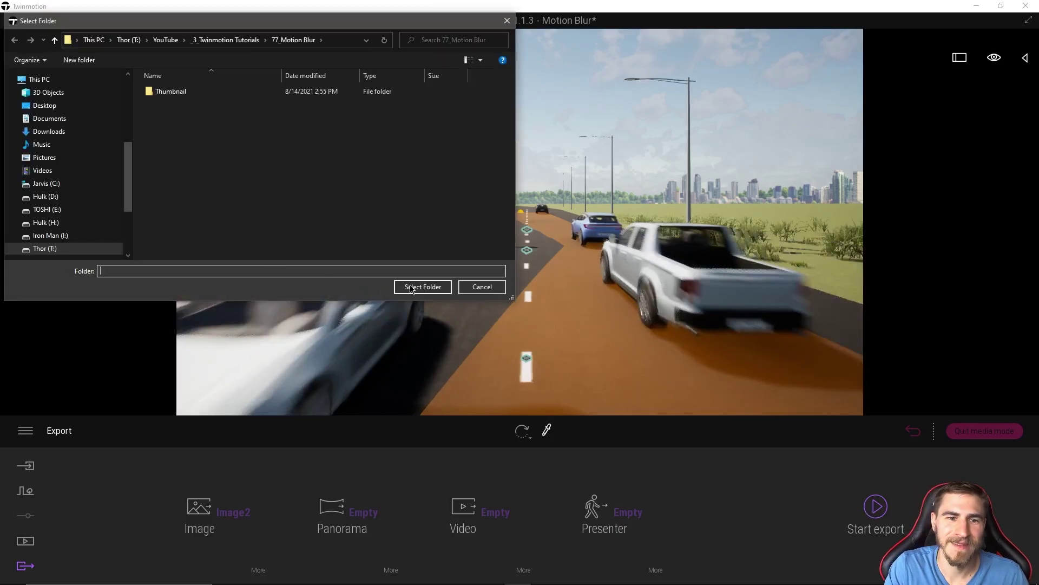
{"action": "left_click", "coordinate": [423, 287]}
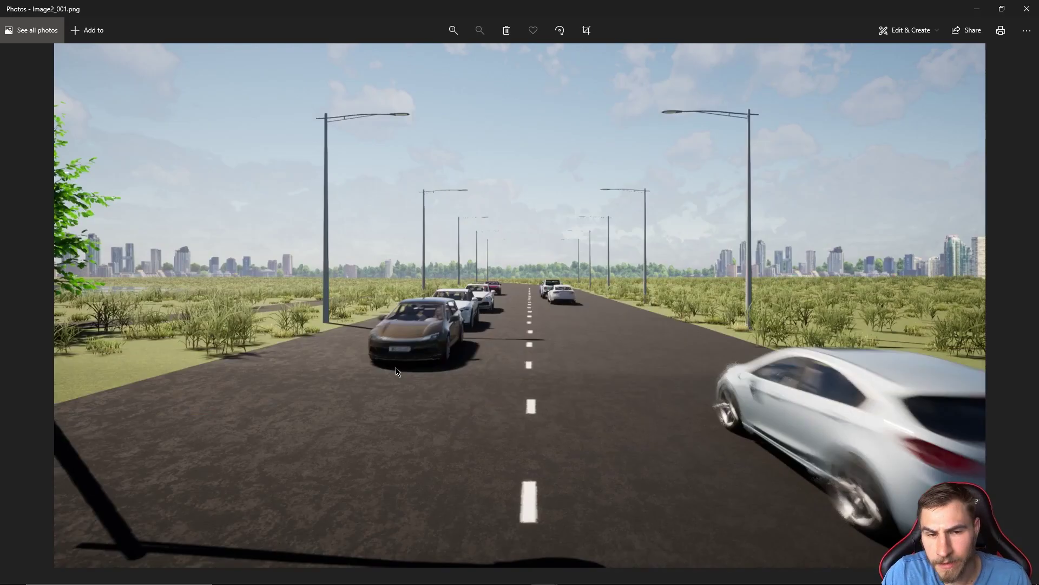
{"action": "key", "text": "Right"}
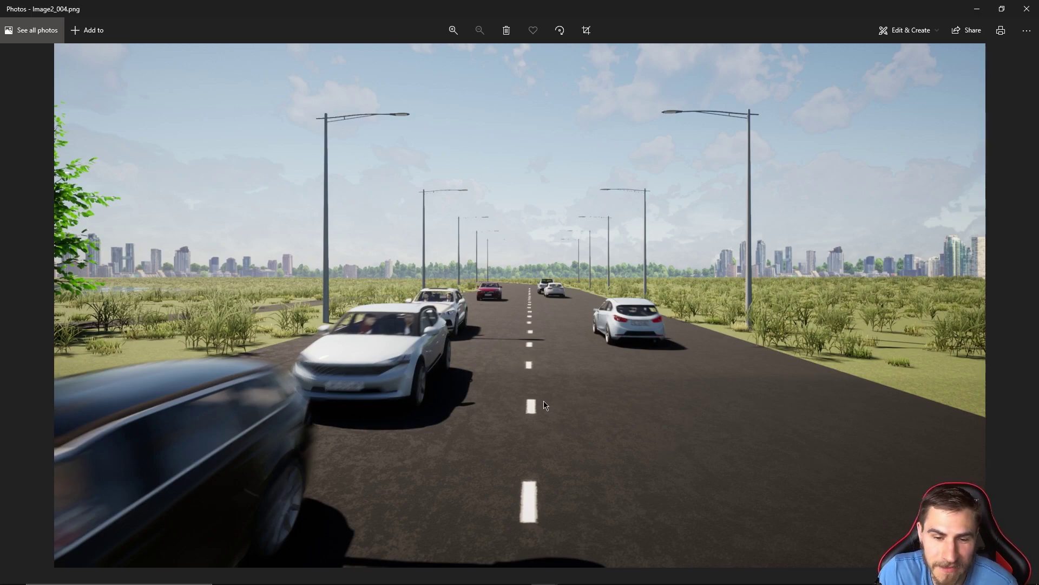
Flip between Image2_001.png and Image2_004.png to compare the motion blur
{"action": "key", "text": "Right"}
{"action": "key", "text": "Right"}
{"action": "key", "text": "Right"}
{"action": "key", "text": "Left"}
{"action": "key", "text": "Left"}
{"action": "key", "text": "Left"}
{"action": "key", "text": "Right"}
{"action": "key", "text": "Left"}
{"action": "key", "text": "Right"}
{"action": "key", "text": "Left"}
{"action": "key", "text": "Right"}
{"action": "key", "text": "Right"}
{"action": "key", "text": "Right"}
Browse the other exported renders, then close Photos
{"action": "key", "text": "Left"}
{"action": "key", "text": "Left"}
{"action": "key", "text": "Right"}
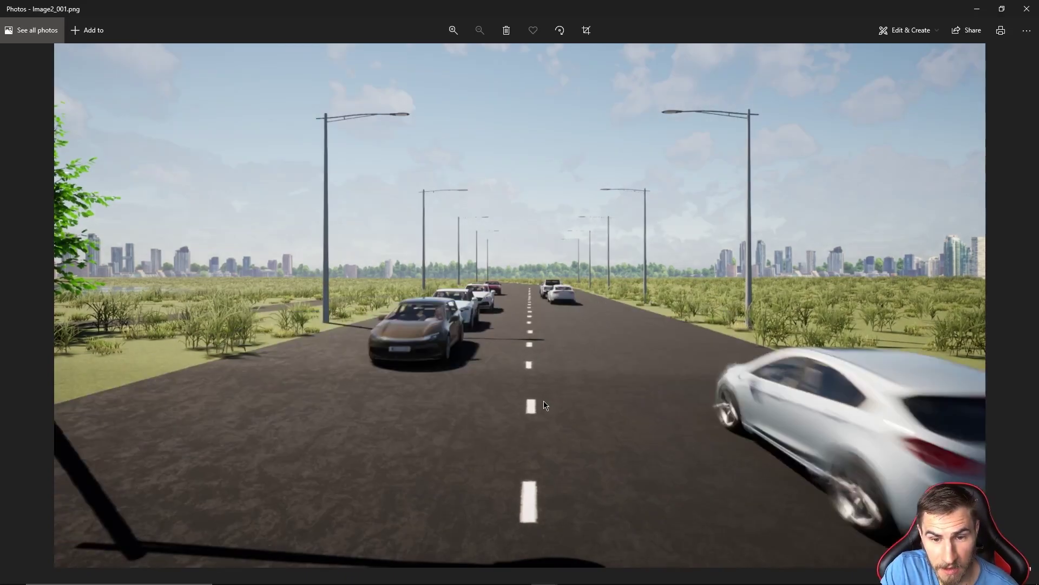
{"action": "key", "text": "Right"}
{"action": "key", "text": "Left"}
{"action": "key", "text": "Left"}
{"action": "key", "text": "Right"}
{"action": "key", "text": "Right"}
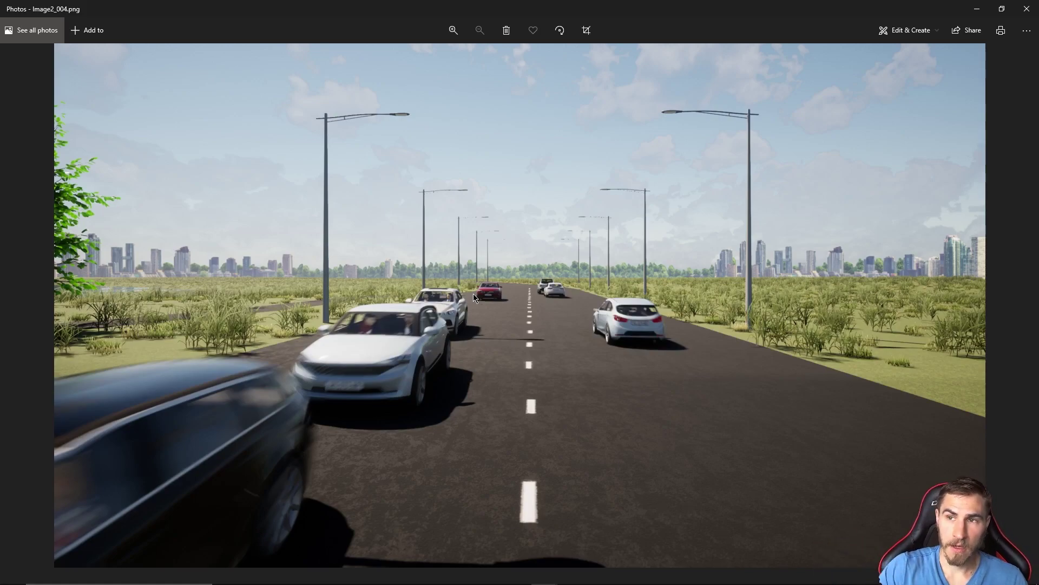
{"action": "left_click", "coordinate": [1028, 8]}
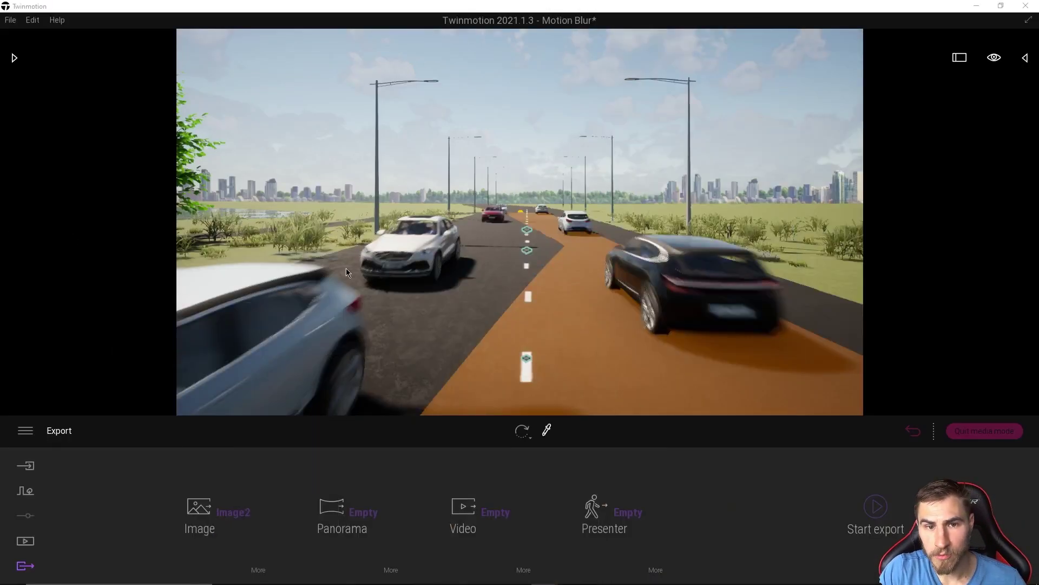
Pick the road material, then switch to the night still Image1 under Media > Image
{"action": "left_click", "coordinate": [547, 430]}
{"action": "left_click", "coordinate": [566, 304]}
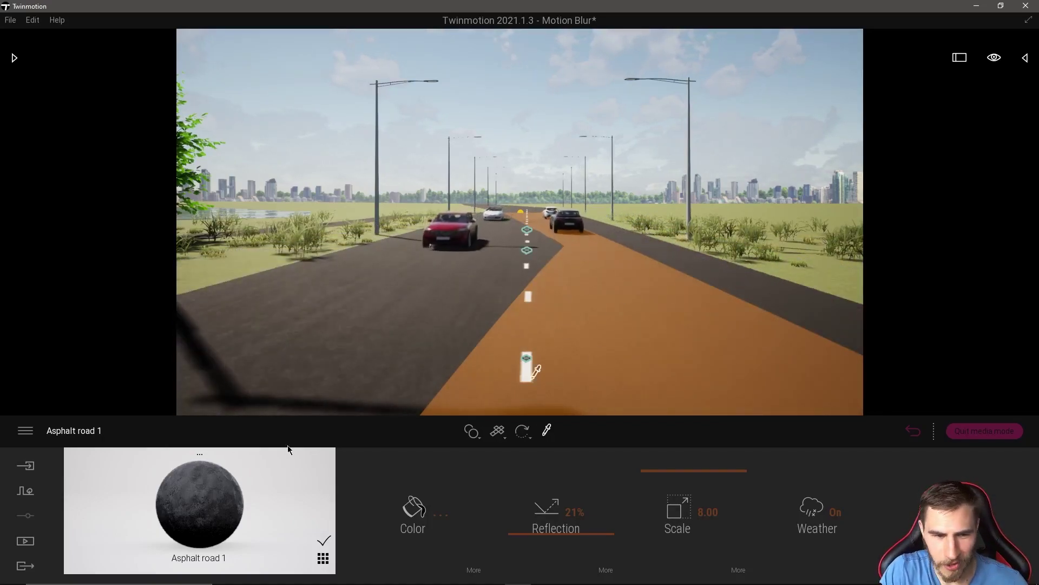
{"action": "left_click", "coordinate": [26, 540]}
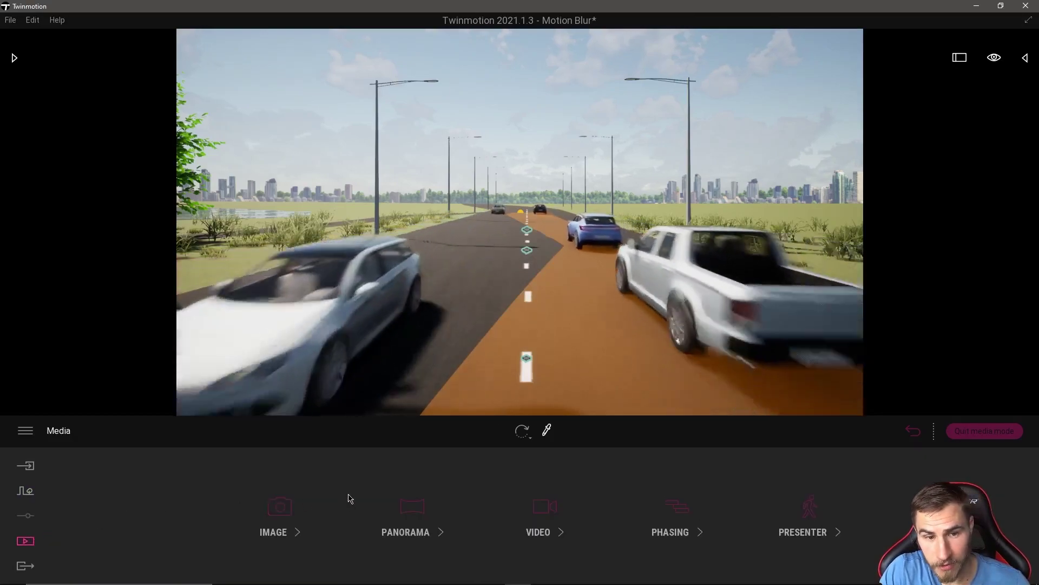
{"action": "left_click", "coordinate": [275, 497]}
{"action": "left_click", "coordinate": [206, 498]}
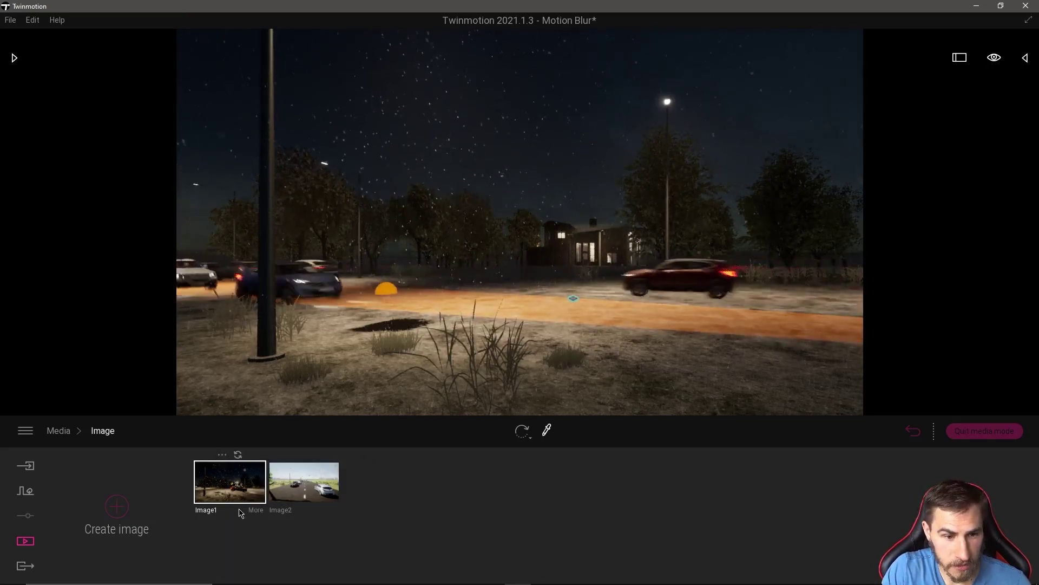
Change the wind direction in Image1's Weather > Effects settings
{"action": "left_click", "coordinate": [254, 512]}
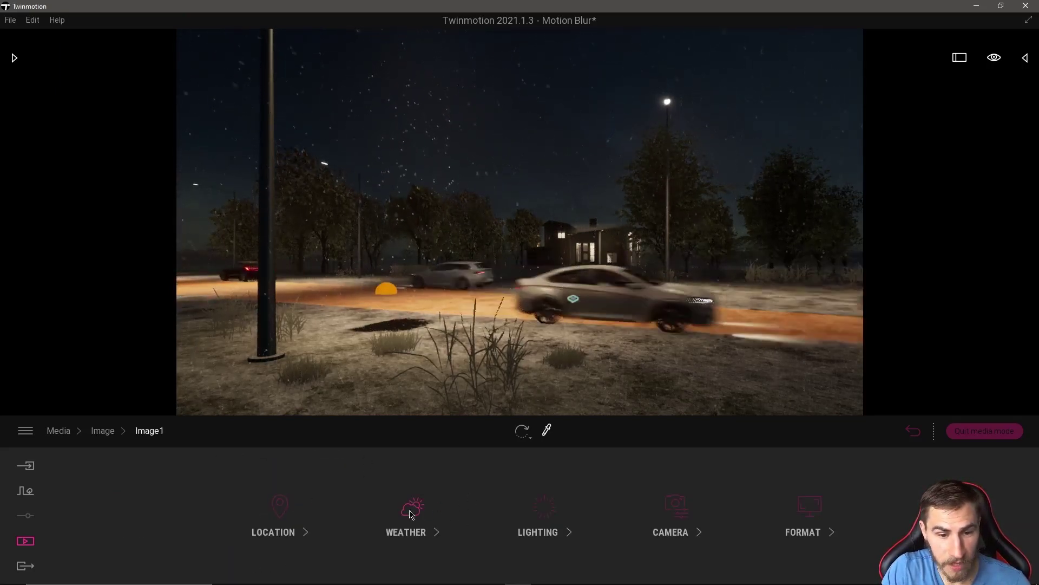
{"action": "left_click", "coordinate": [417, 524]}
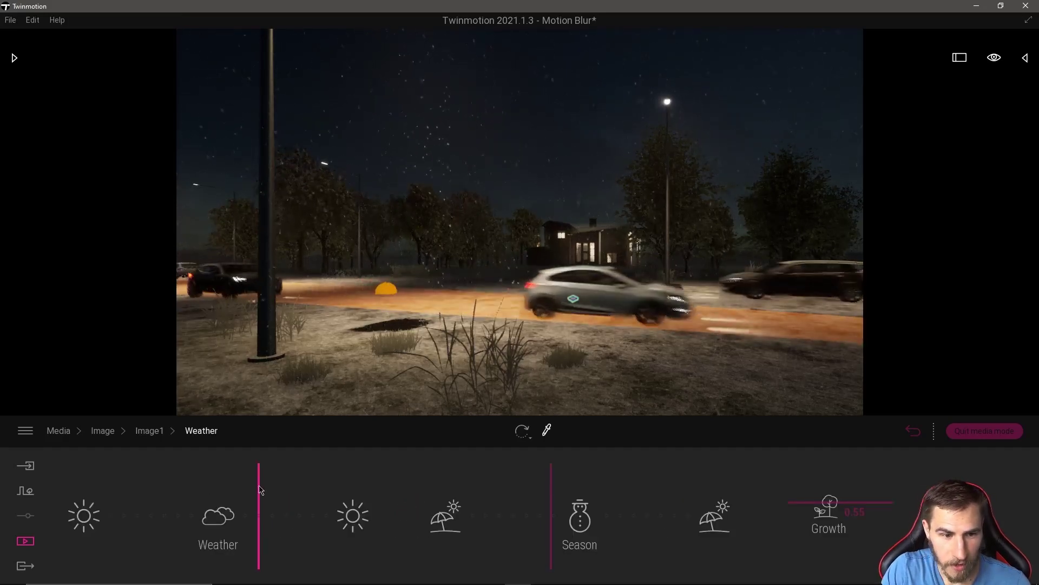
{"action": "left_click", "coordinate": [953, 531]}
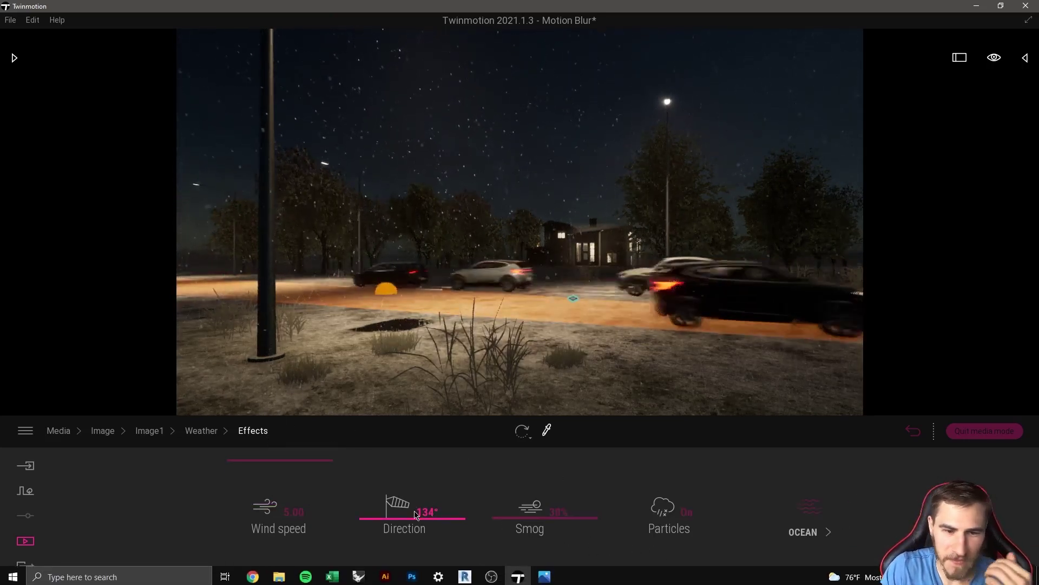
{"action": "left_click_drag", "start_coordinate": [425, 512], "coordinate": [406, 512]}
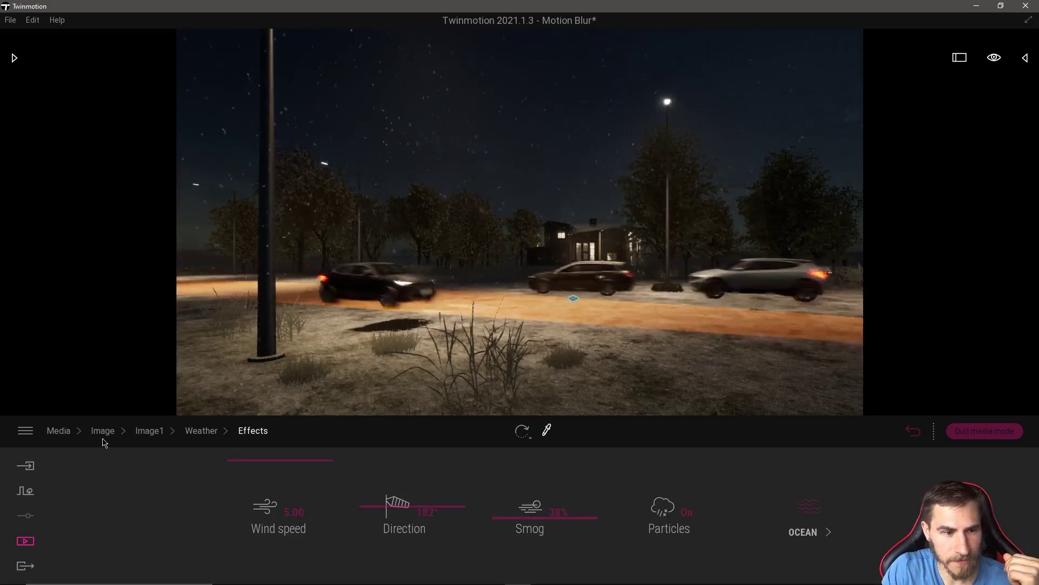
Search the asset library for 'flag'
{"action": "left_click", "coordinate": [149, 431]}
{"action": "left_click", "coordinate": [99, 443]}
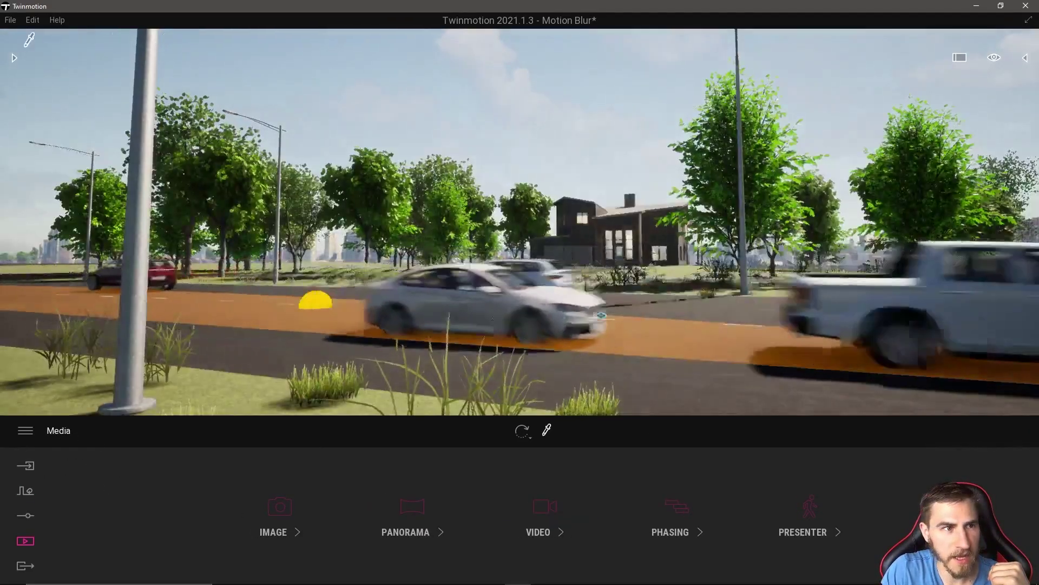
{"action": "left_click", "coordinate": [14, 57]}
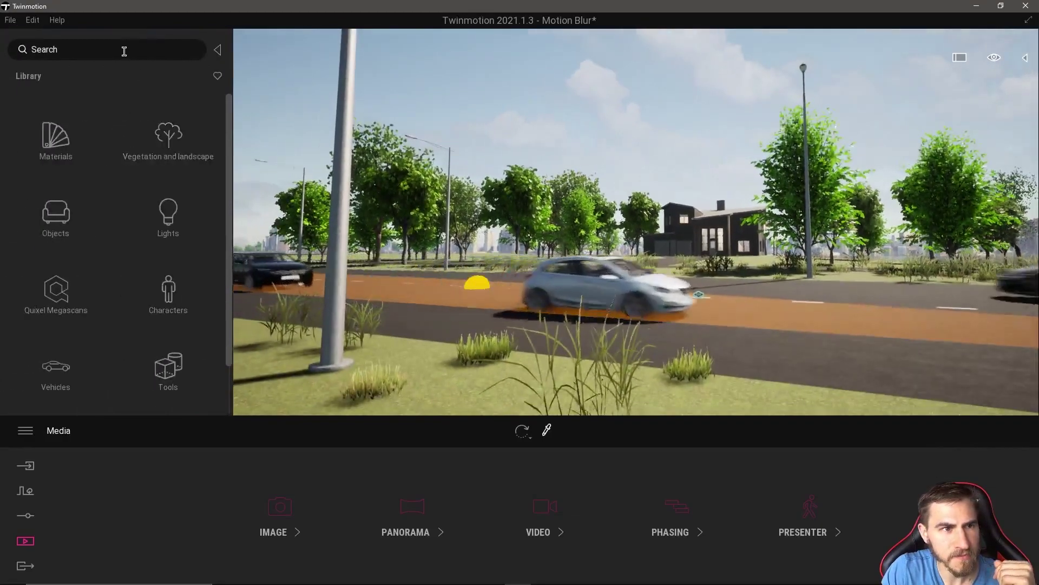
{"action": "left_click", "coordinate": [124, 50]}
{"action": "type", "text": "flag"}
{"action": "key", "text": "Return"}
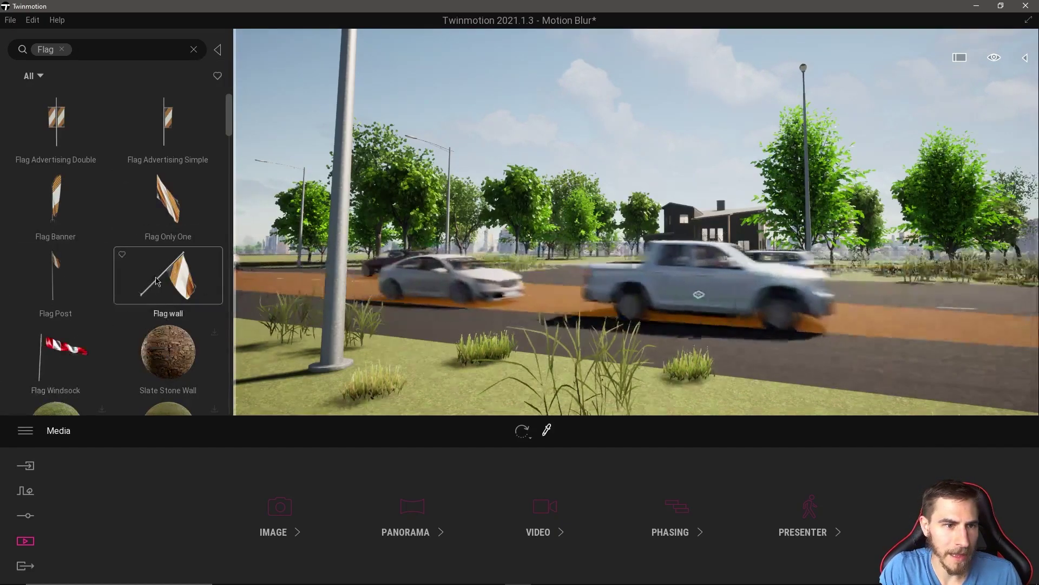
Place the Flag Windsock from the library results on the grass beside the road
{"action": "scroll", "coordinate": [25, 340], "scroll_direction": "down", "scroll_amount": 1}
{"action": "left_click_drag", "start_coordinate": [56, 284], "coordinate": [640, 293]}
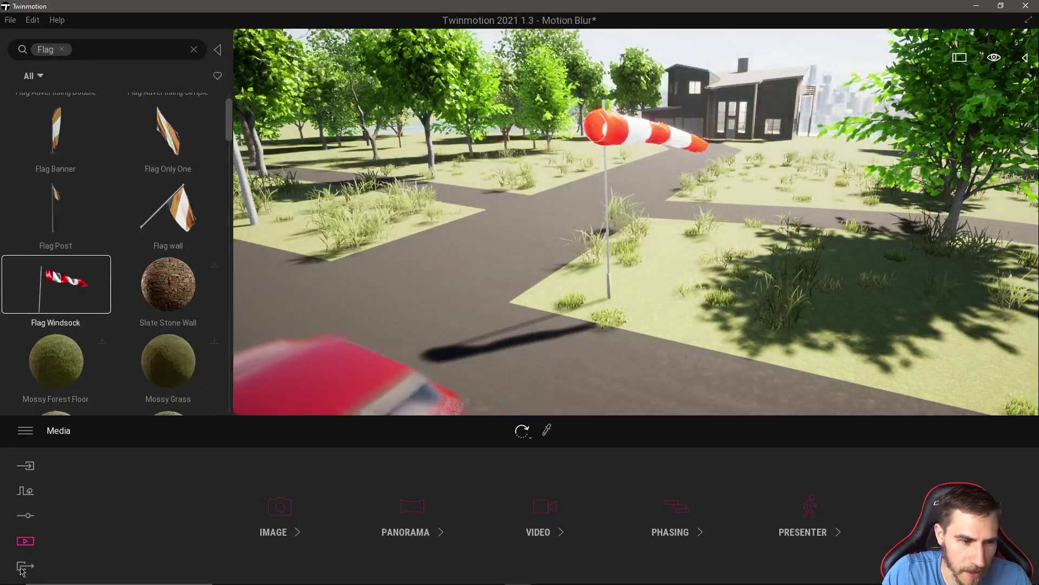
Switch to the night still Image1 and look through its lighting settings
{"action": "left_click", "coordinate": [276, 520]}
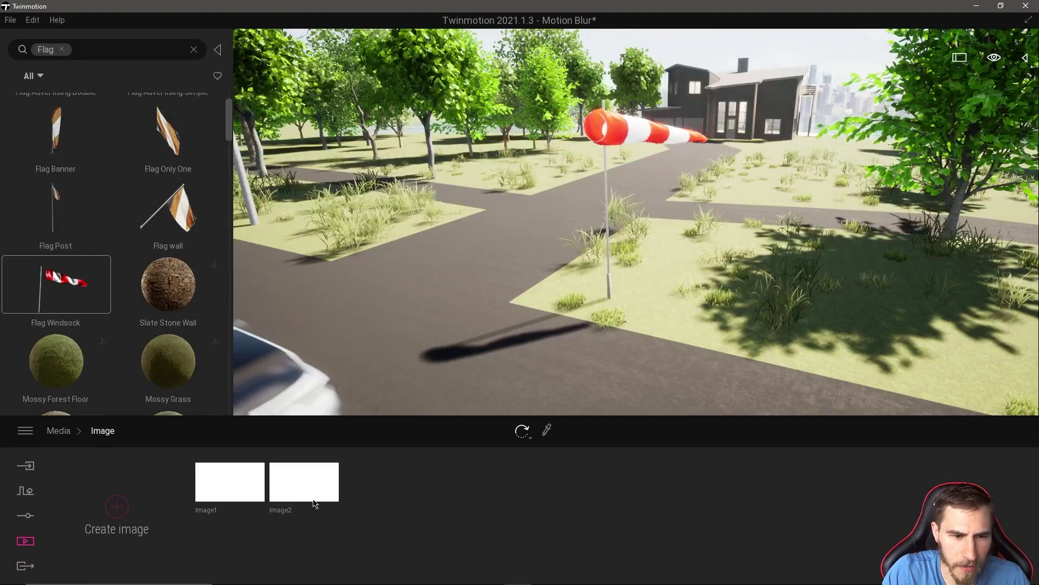
{"action": "left_click", "coordinate": [229, 482]}
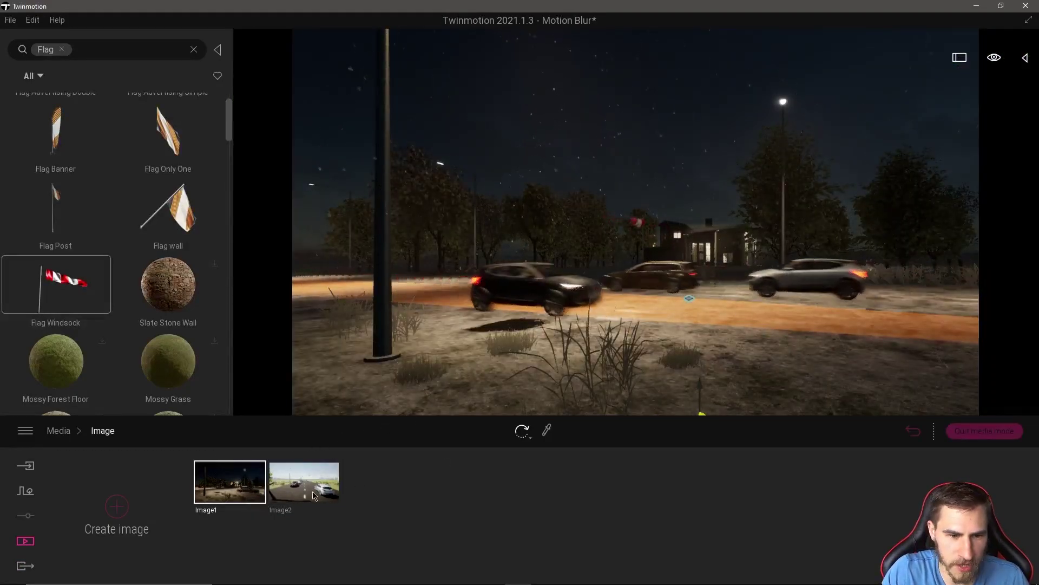
{"action": "double_click", "coordinate": [238, 476]}
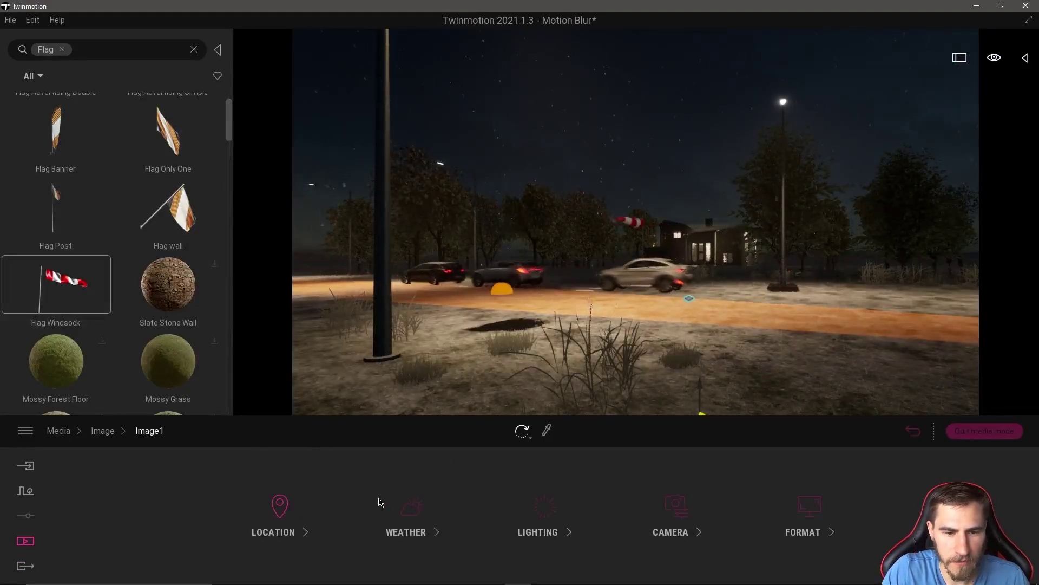
{"action": "left_click", "coordinate": [560, 517]}
{"action": "left_click", "coordinate": [806, 528]}
{"action": "left_click", "coordinate": [199, 430]}
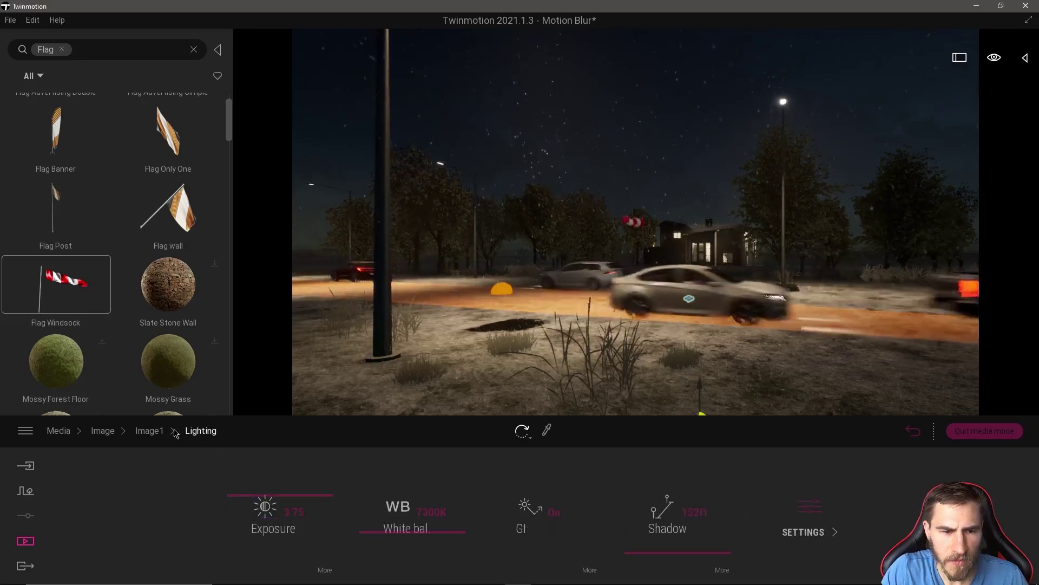
{"action": "left_click", "coordinate": [168, 431]}
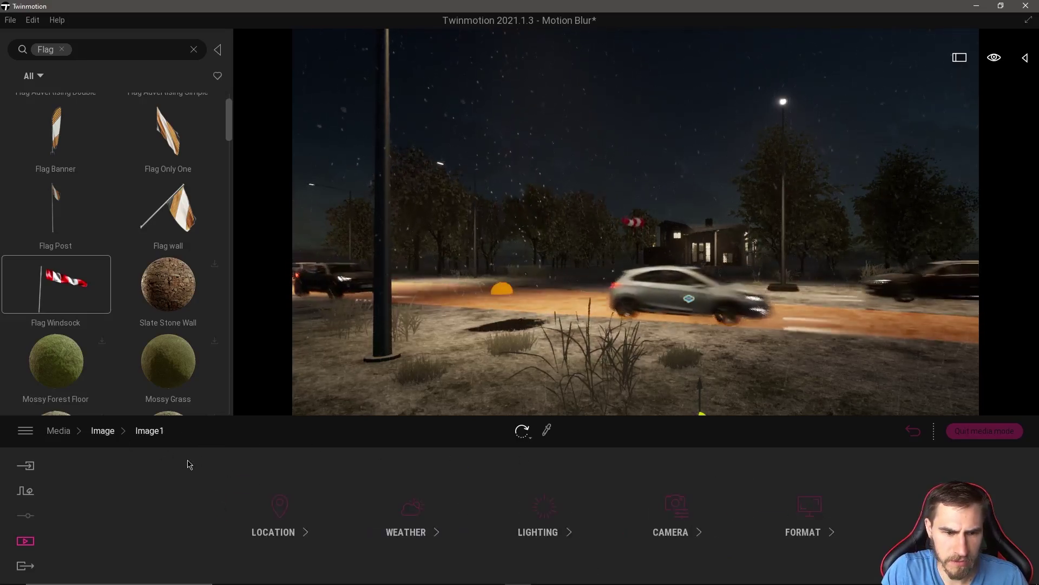
{"action": "left_click", "coordinate": [108, 432]}
Set Image1's wind speed to 5.00 and direction to 262°
{"action": "left_click", "coordinate": [255, 512]}
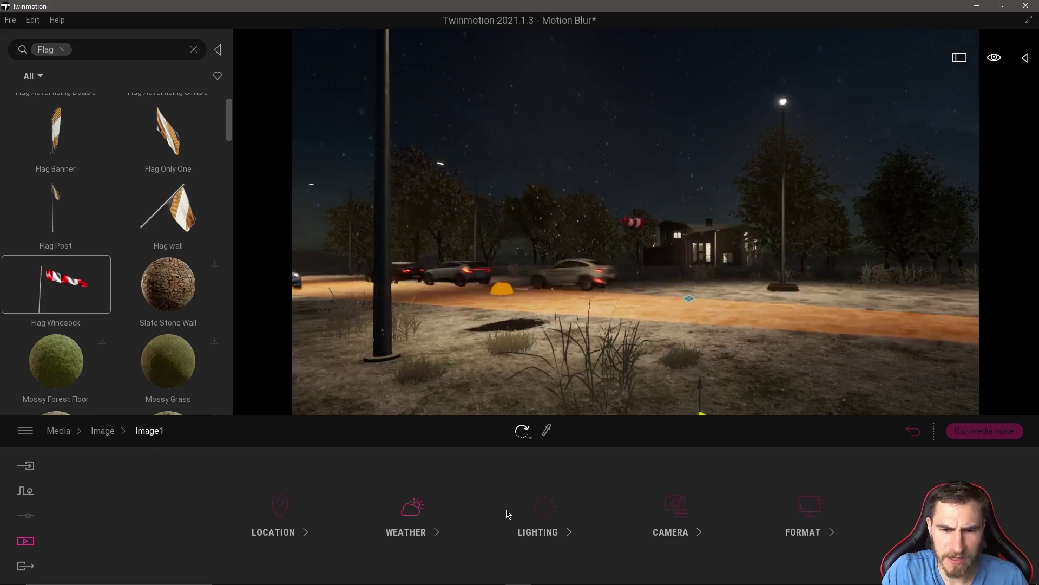
{"action": "left_click", "coordinate": [401, 513]}
{"action": "left_click", "coordinate": [495, 517]}
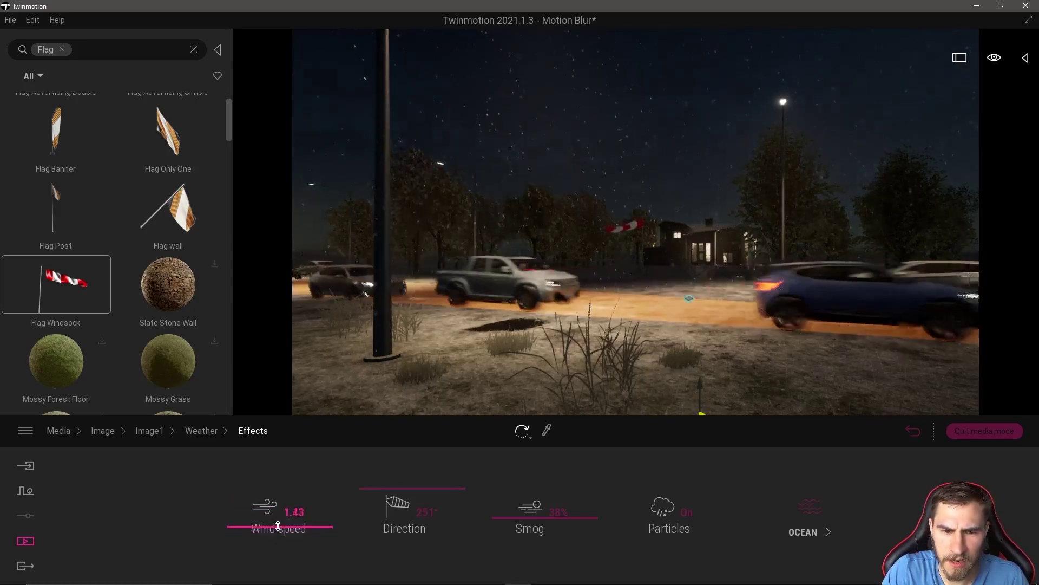
{"action": "left_click_drag", "start_coordinate": [276, 532], "coordinate": [270, 429]}
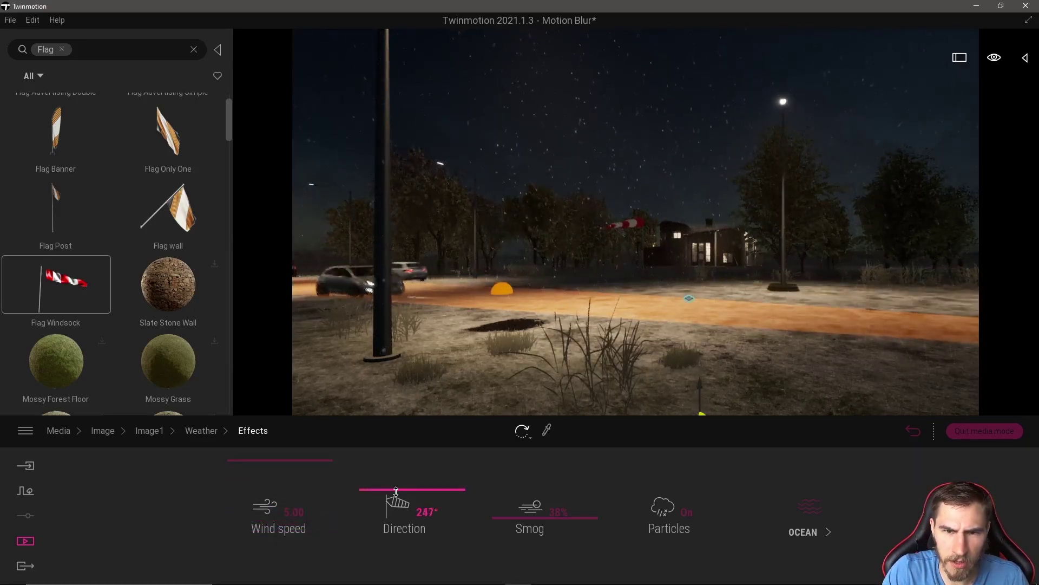
{"action": "left_click_drag", "start_coordinate": [396, 506], "coordinate": [391, 485]}
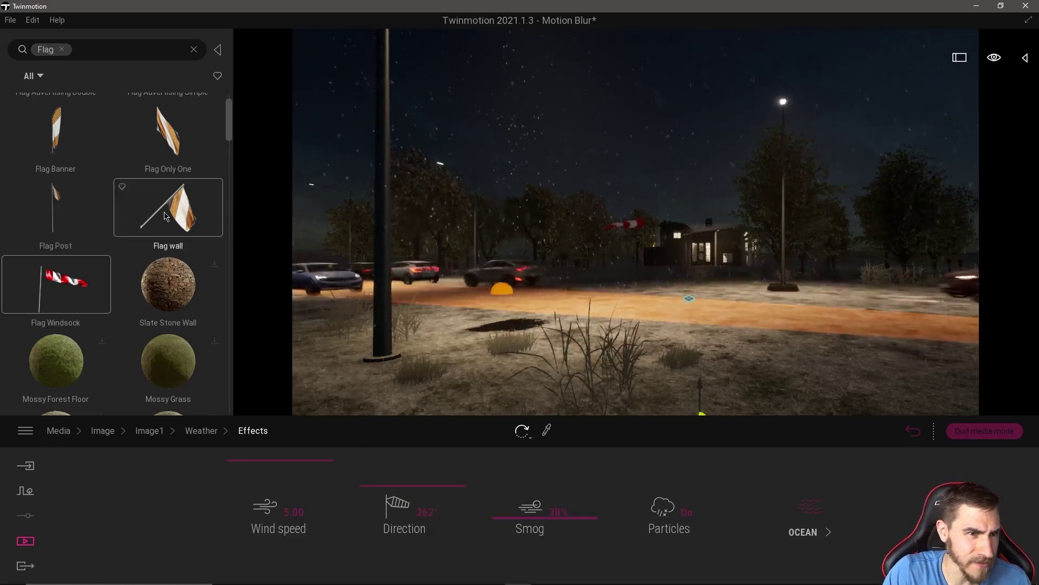
Place a Flag Post beside the road, delete the windsock, and select the flag post
{"action": "left_click_drag", "start_coordinate": [105, 227], "coordinate": [652, 292]}
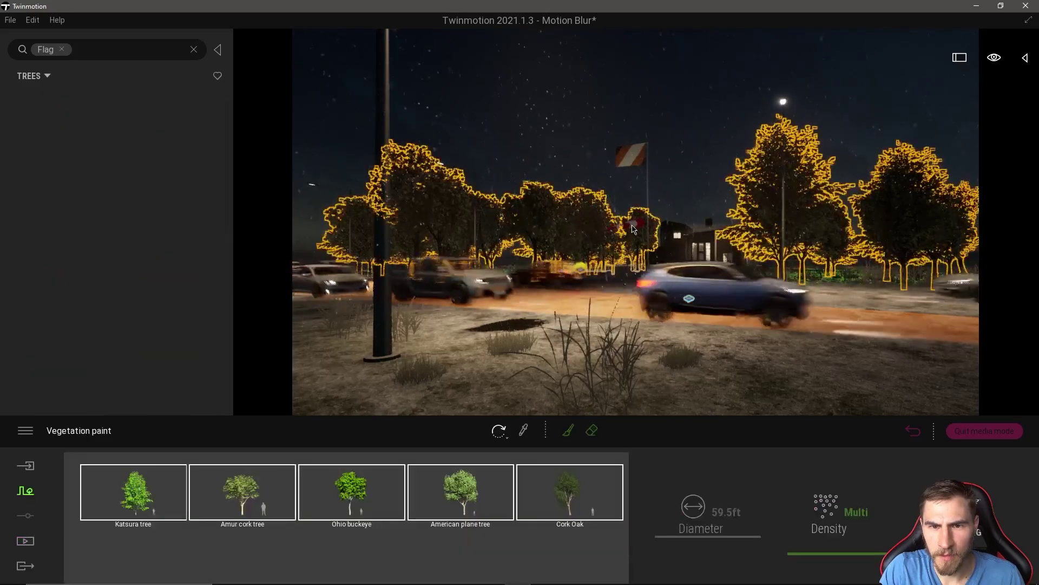
{"action": "key", "text": "Escape"}
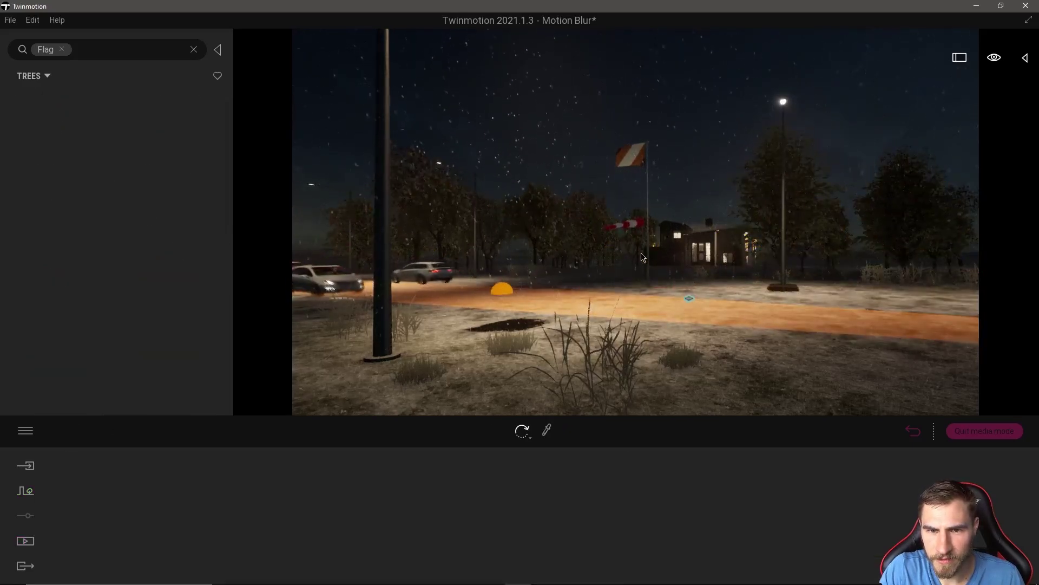
{"action": "left_click", "coordinate": [641, 223]}
{"action": "key", "text": "Delete"}
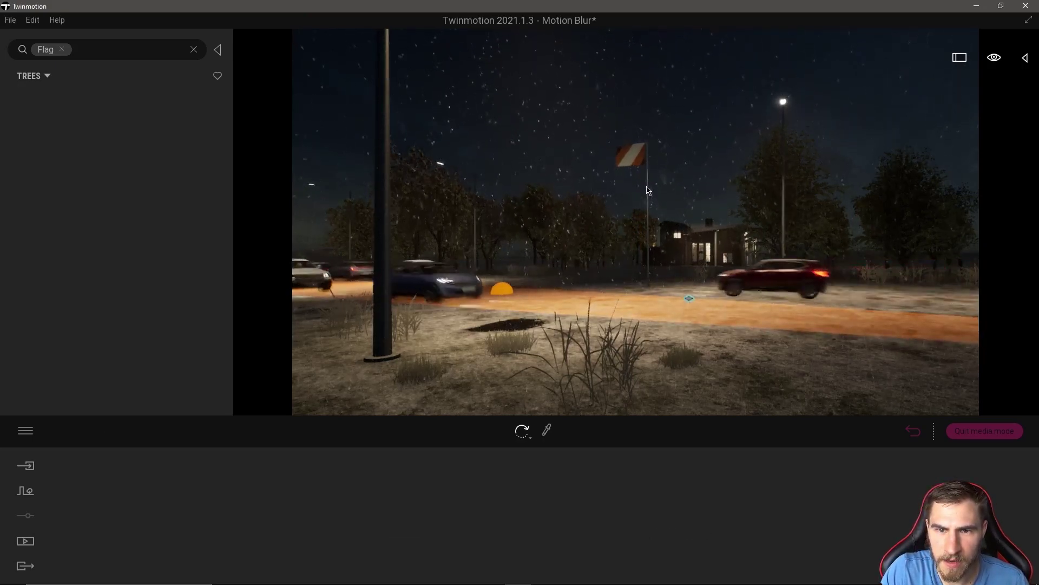
{"action": "left_click", "coordinate": [648, 190]}
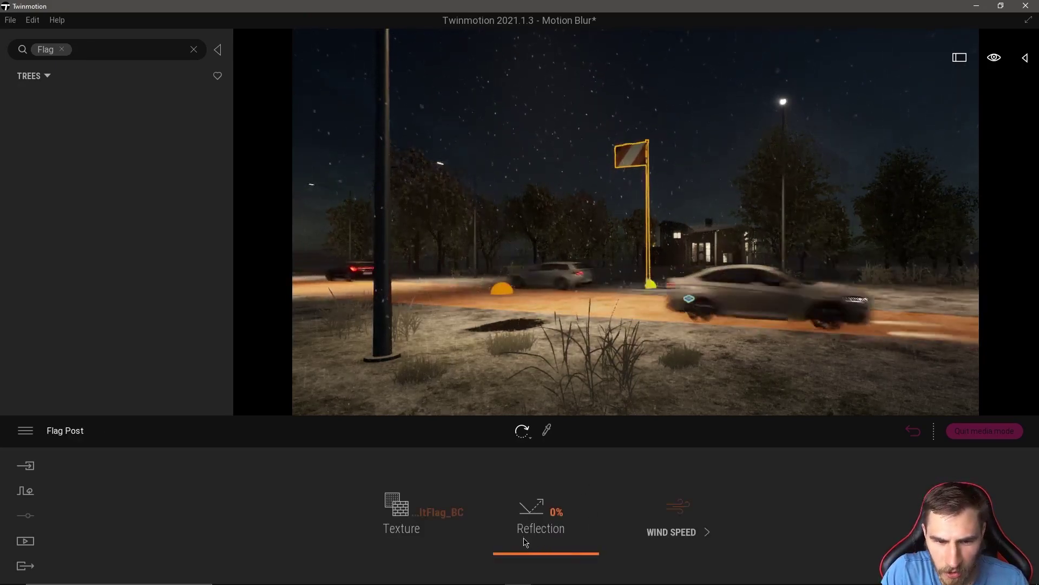
Raise the flag's wind speed and change its direction in the weather effects, then return to Export
{"action": "left_click", "coordinate": [652, 533]}
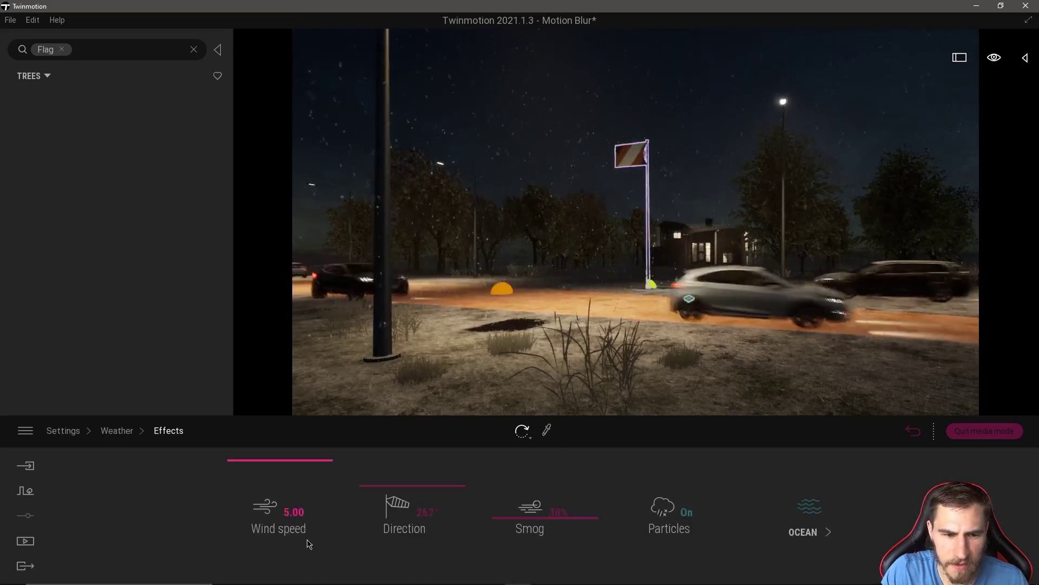
{"action": "left_click_drag", "start_coordinate": [281, 506], "coordinate": [300, 462]}
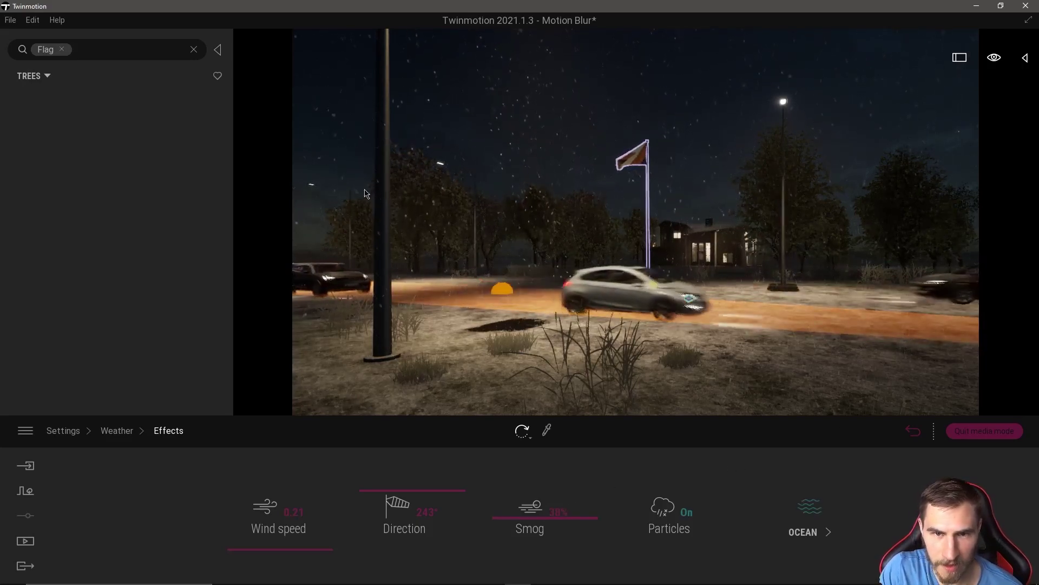
{"action": "left_click", "coordinate": [63, 431]}
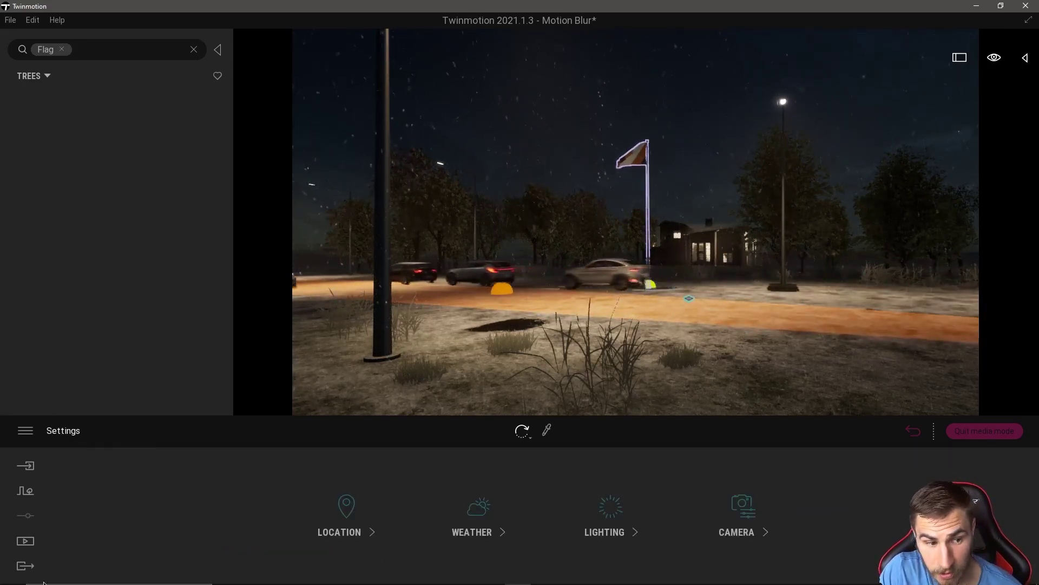
{"action": "left_click", "coordinate": [26, 565]}
Export the night stills and zoom in on the flag in Image1_006.png
{"action": "left_click", "coordinate": [872, 506]}
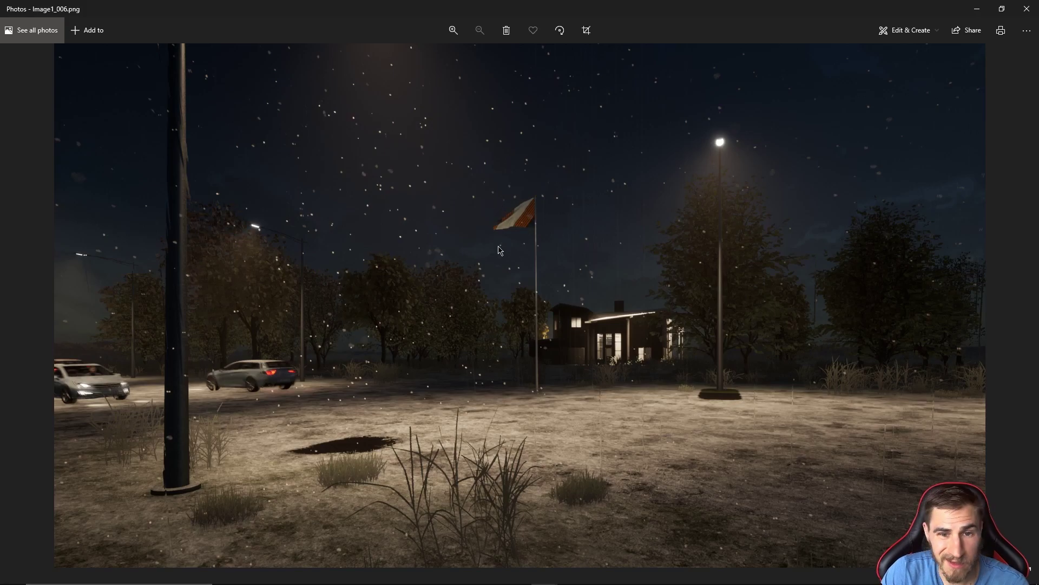
{"action": "scroll", "coordinate": [493, 224], "scroll_direction": "up", "scroll_amount": 5}
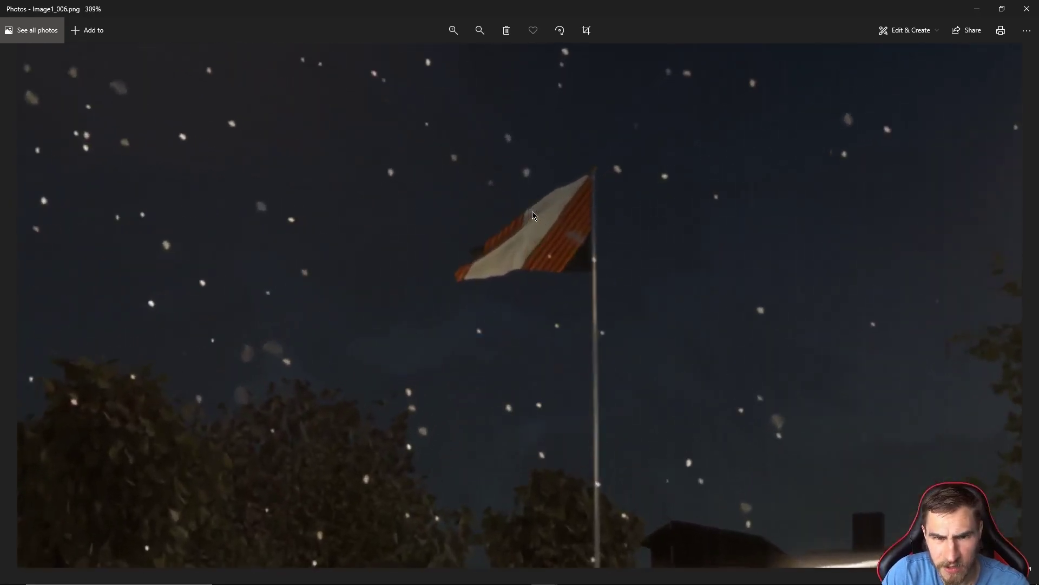
{"action": "scroll", "coordinate": [500, 257], "scroll_direction": "down", "scroll_amount": 5}
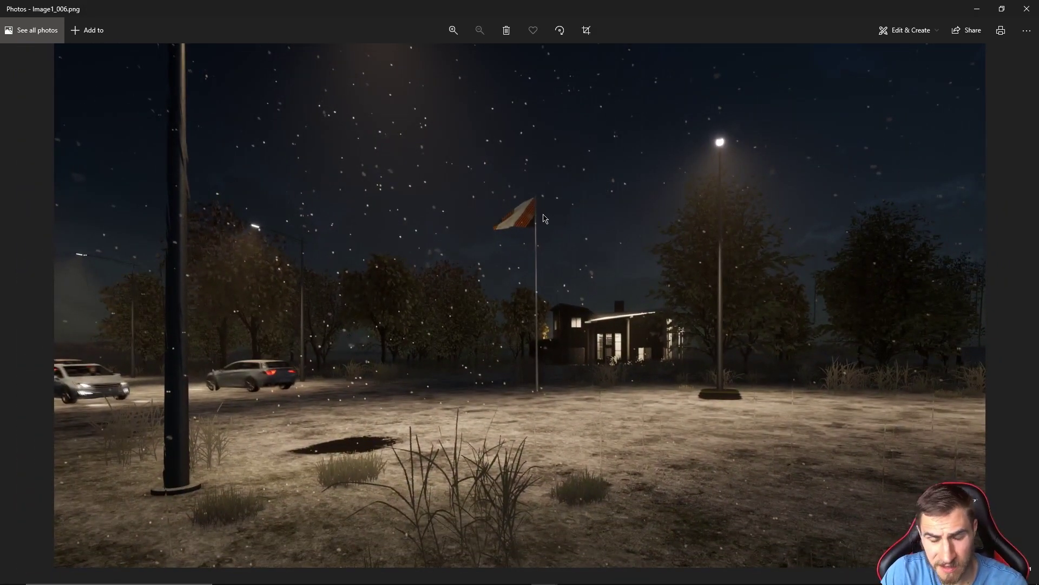
Inspect the flag and car motion blur in Image1_007.png, then close Photos
{"action": "key", "text": "Right"}
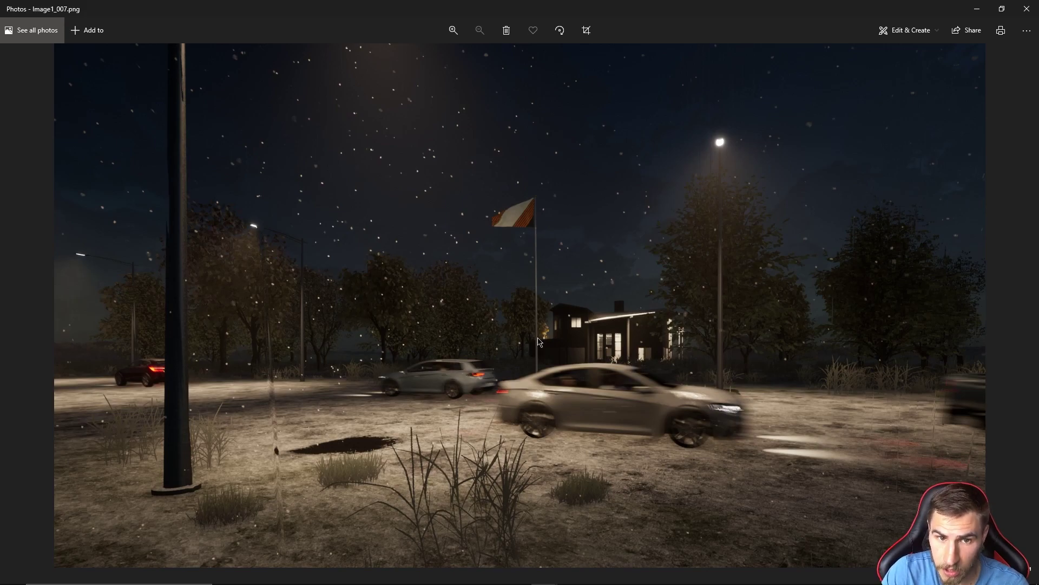
{"action": "scroll", "coordinate": [503, 222], "scroll_direction": "up", "scroll_amount": 5}
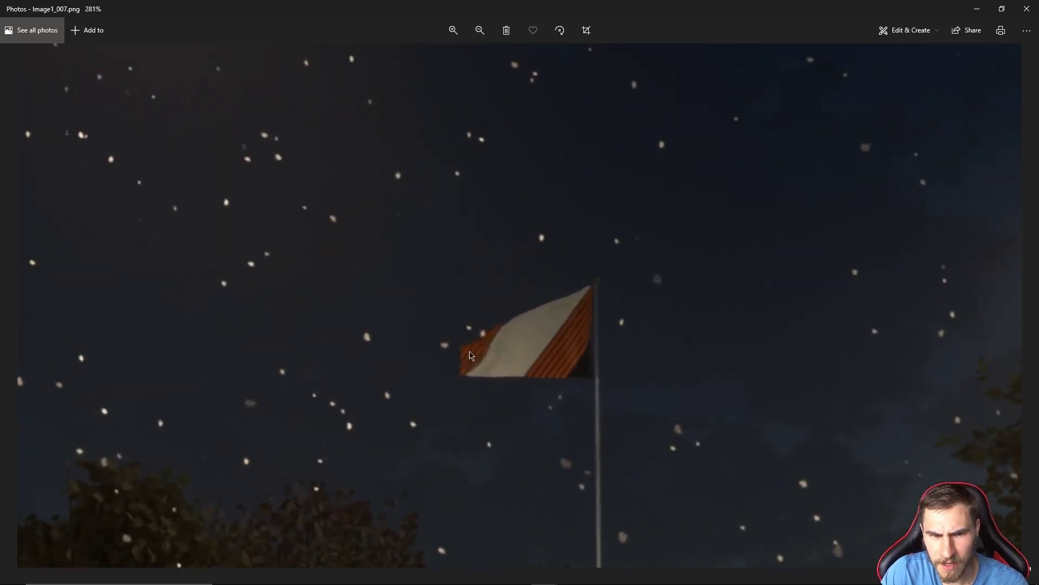
{"action": "scroll", "coordinate": [535, 368], "scroll_direction": "down", "scroll_amount": 5}
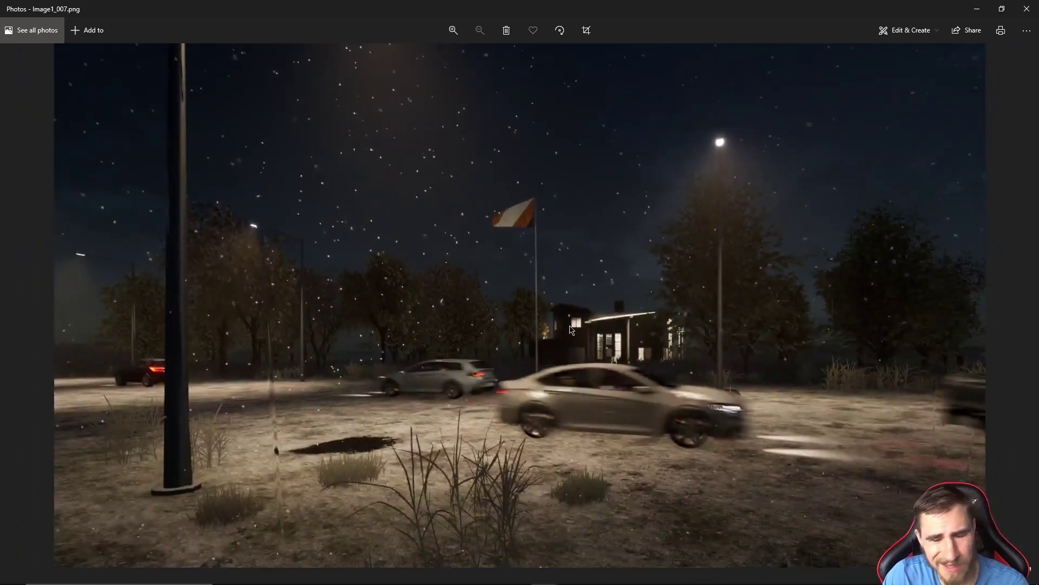
{"action": "left_click", "coordinate": [977, 8]}
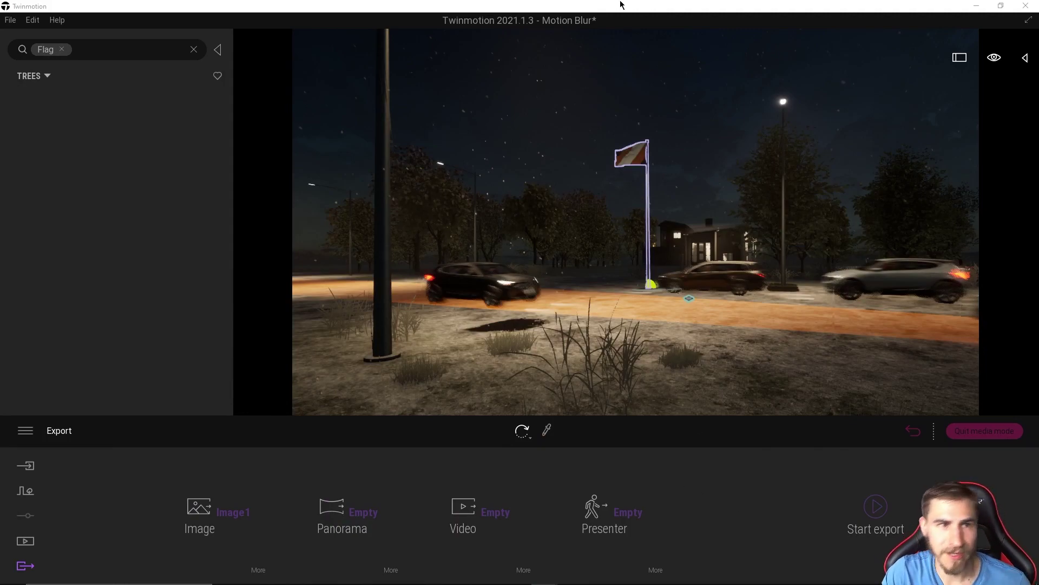
Hide the library and quit media mode to return to the live daytime scene
{"action": "left_click", "coordinate": [217, 51]}
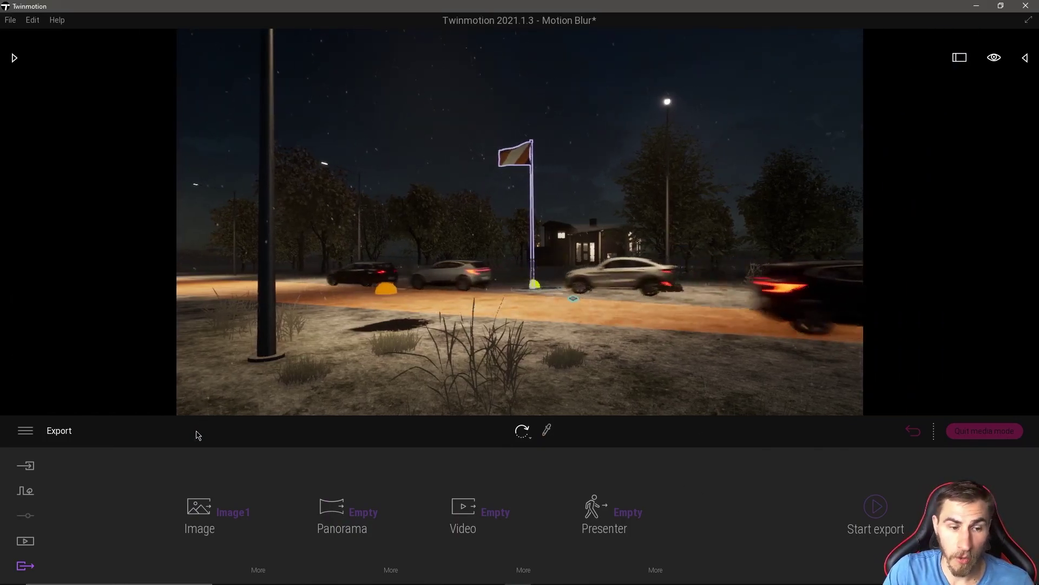
{"action": "left_click", "coordinate": [26, 541]}
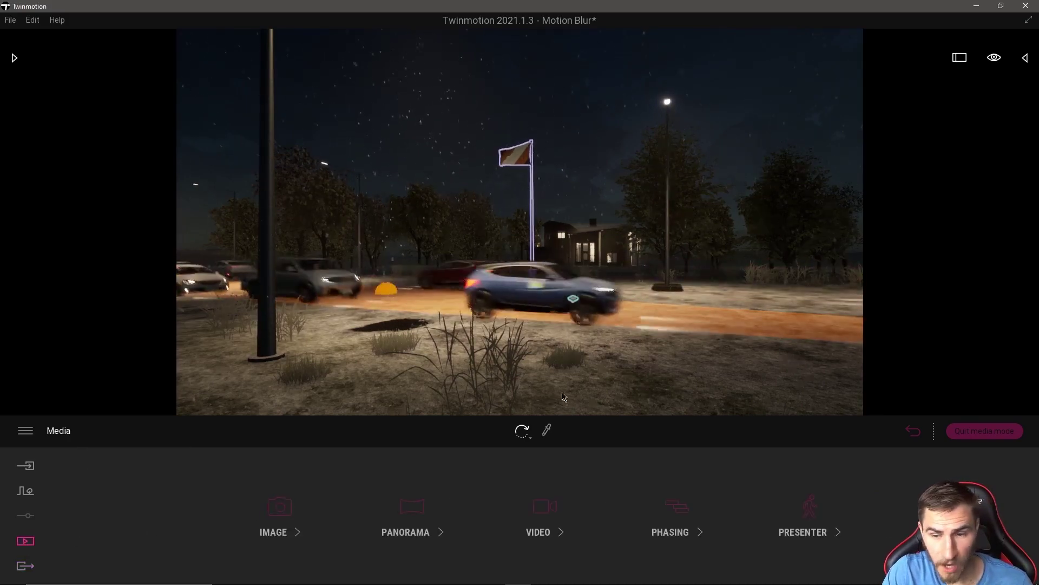
{"action": "left_click", "coordinate": [984, 431]}
Turn toward the flag, fly along the road, then pull back for a wide view of traffic
{"action": "left_click_drag", "start_coordinate": [677, 306], "coordinate": [769, 292]}
{"action": "key", "text": "Up"}
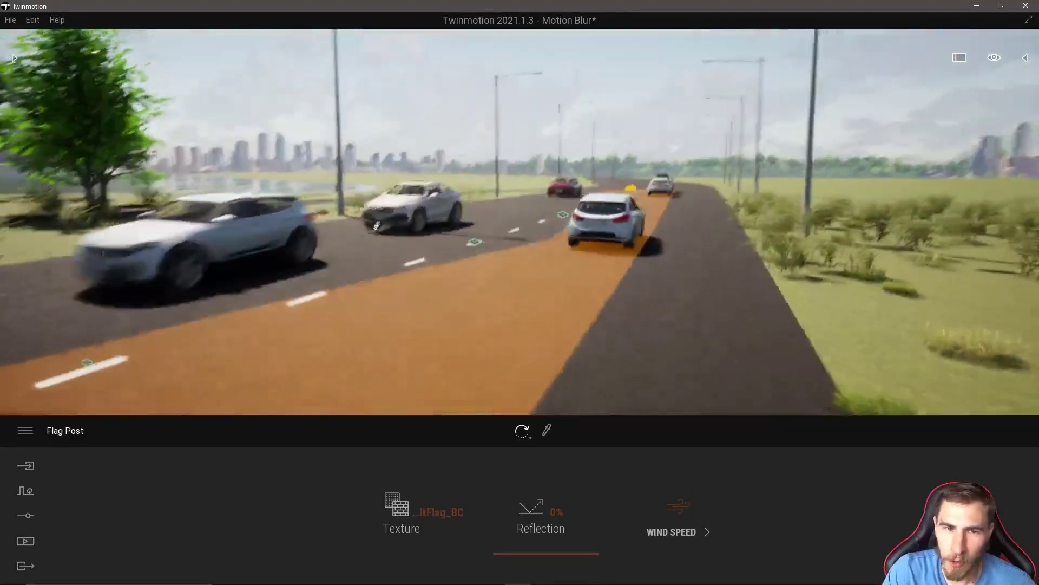
{"action": "key", "text": "Down"}
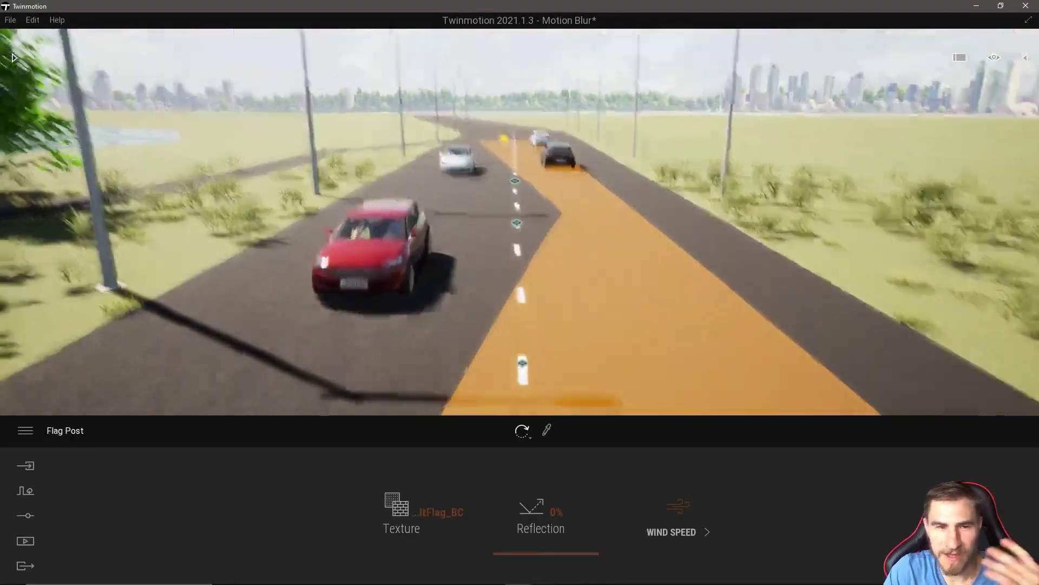
{"action": "key", "text": "Down"}
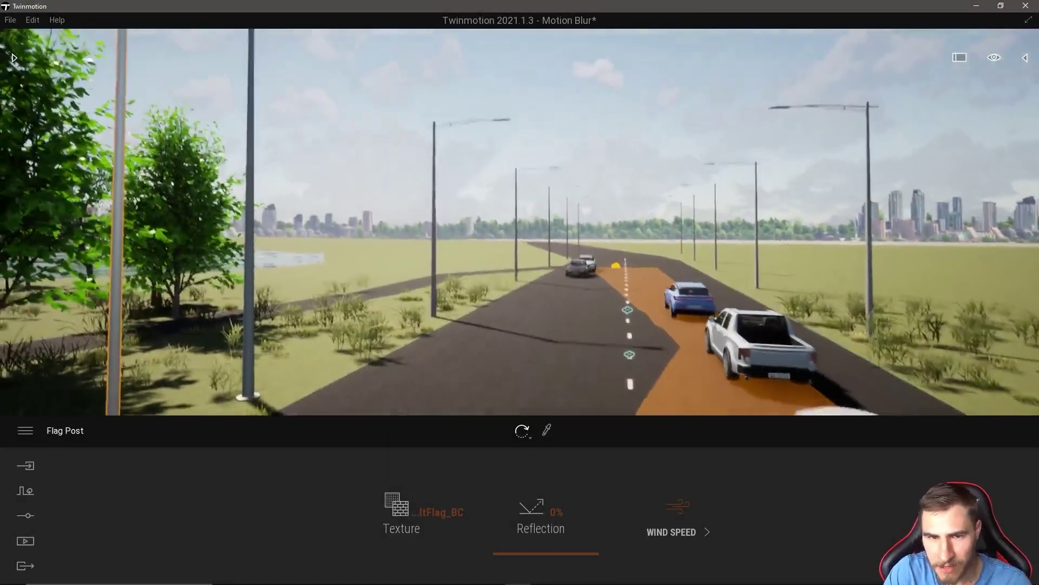
{"action": "key", "text": "Left"}
{"action": "key", "text": "Right"}
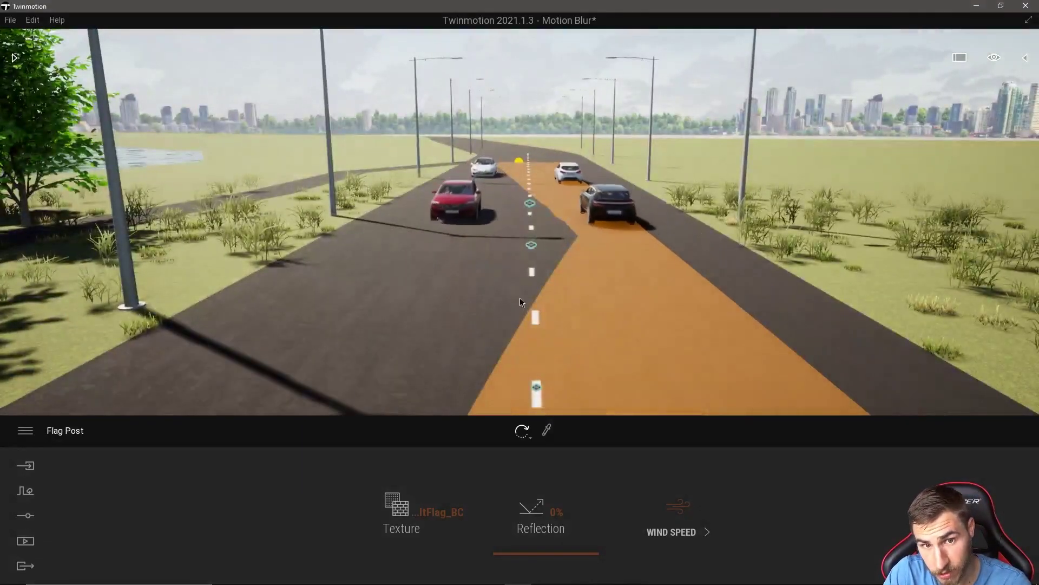
Lower the camera and swing between the house, flag post and cars driving down the road
{"action": "right_click_drag", "start_coordinate": [587, 356], "coordinate": [585, 331]}
{"action": "key", "text": "Up"}
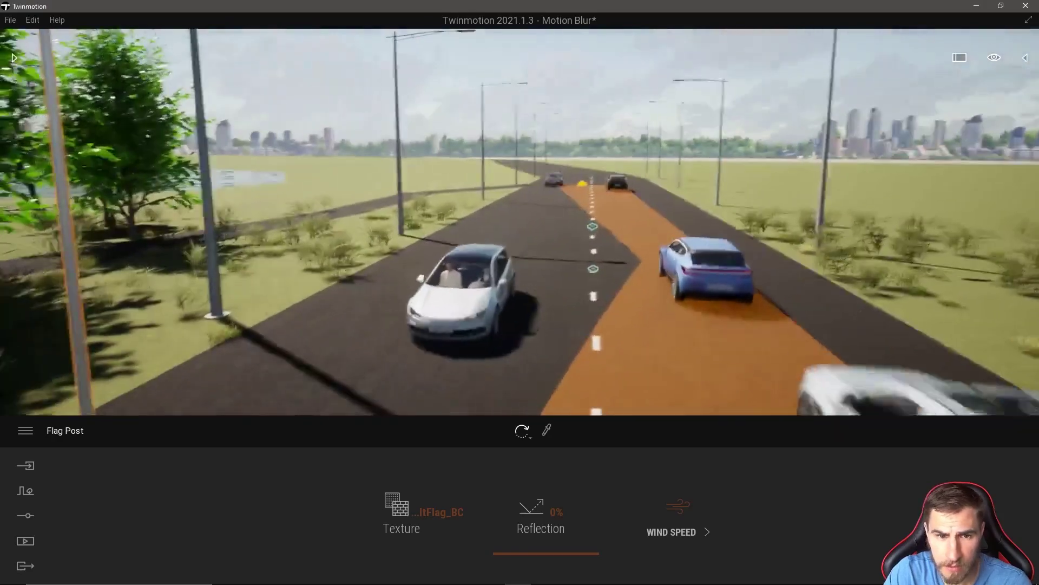
{"action": "key", "text": "Left"}
{"action": "key", "text": "Right"}
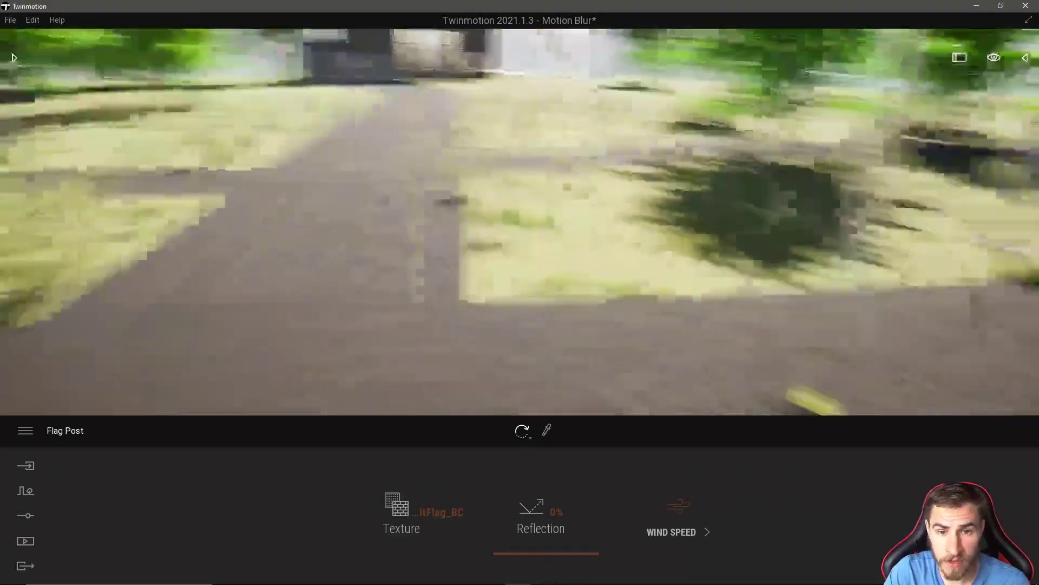
{"action": "key", "text": "Left"}
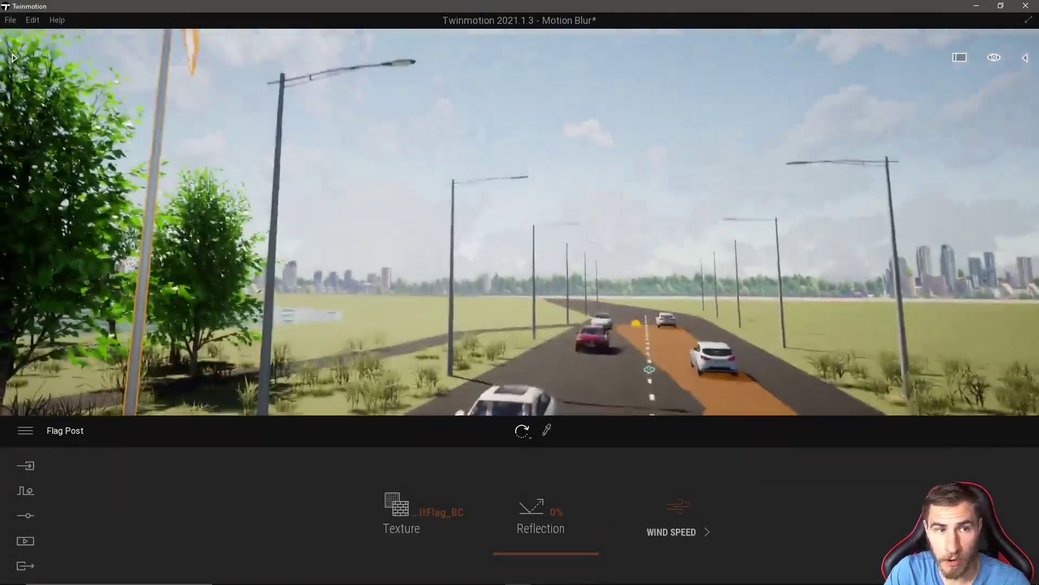
{"action": "key", "text": "Right"}
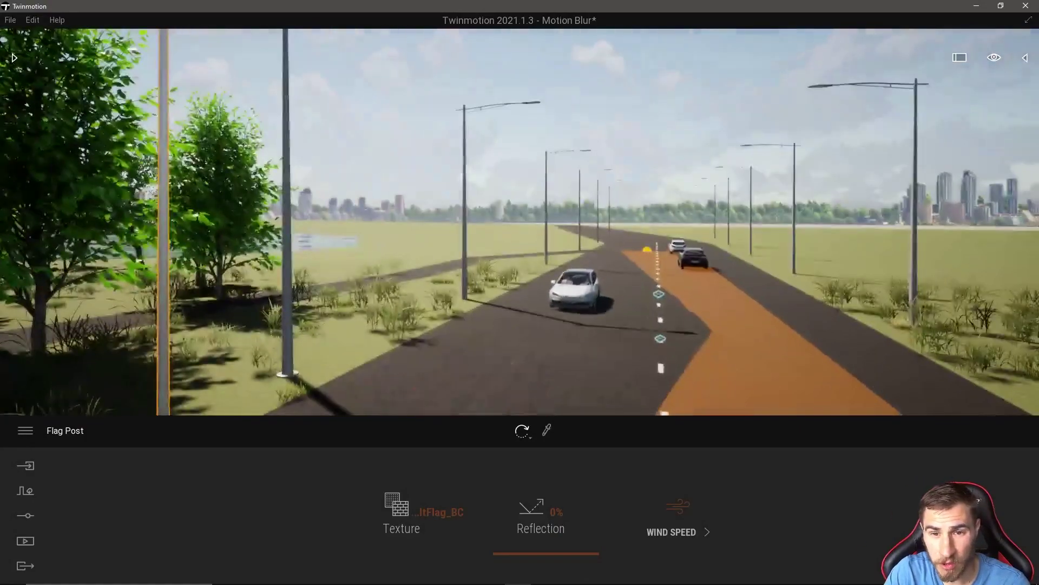
{"action": "key", "text": "Down"}
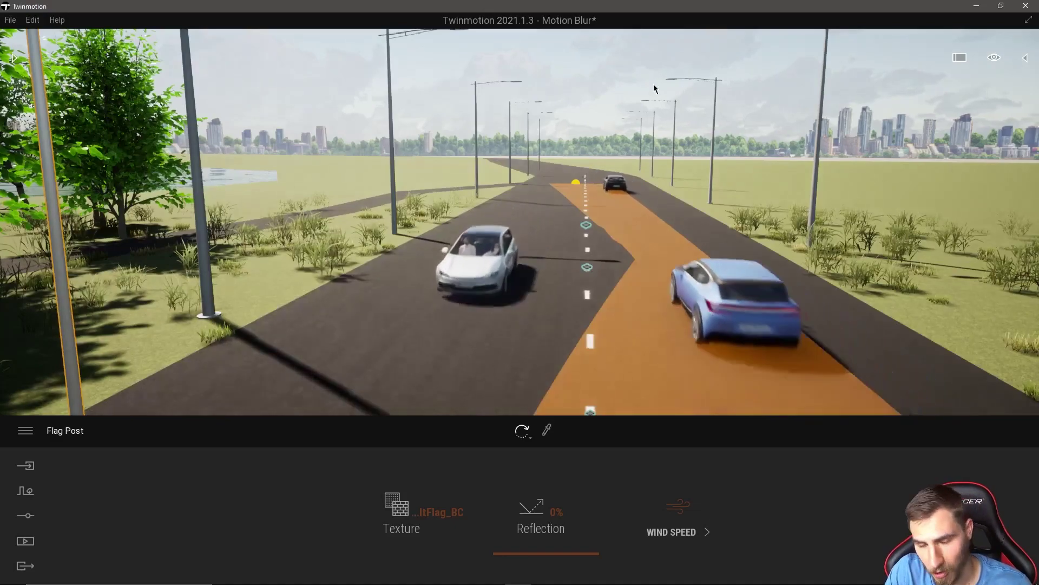
Deselect the Flag Post and dismiss the main menu
{"action": "key", "text": "Escape"}
{"action": "left_click", "coordinate": [649, 113]}
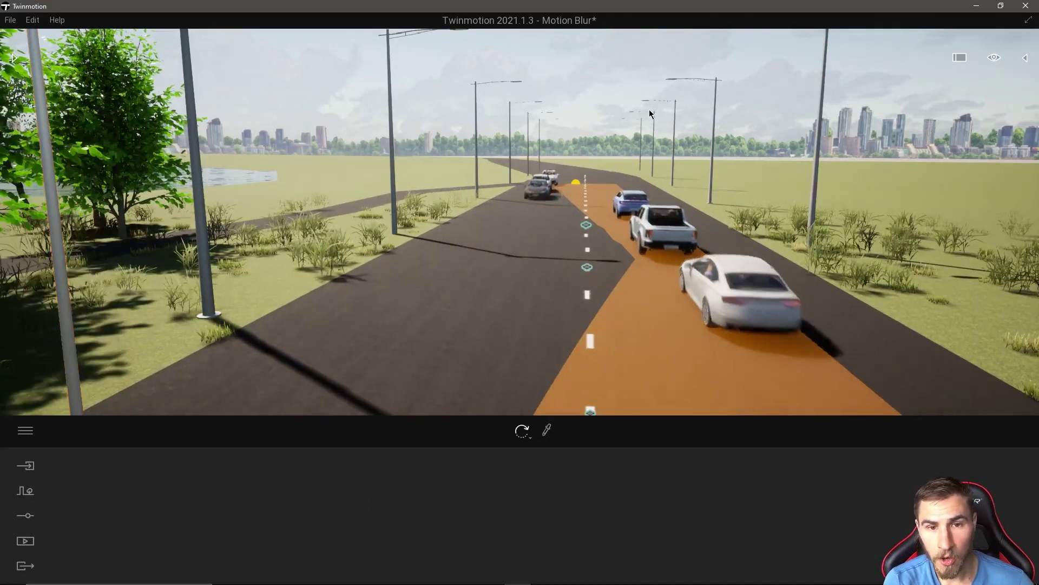